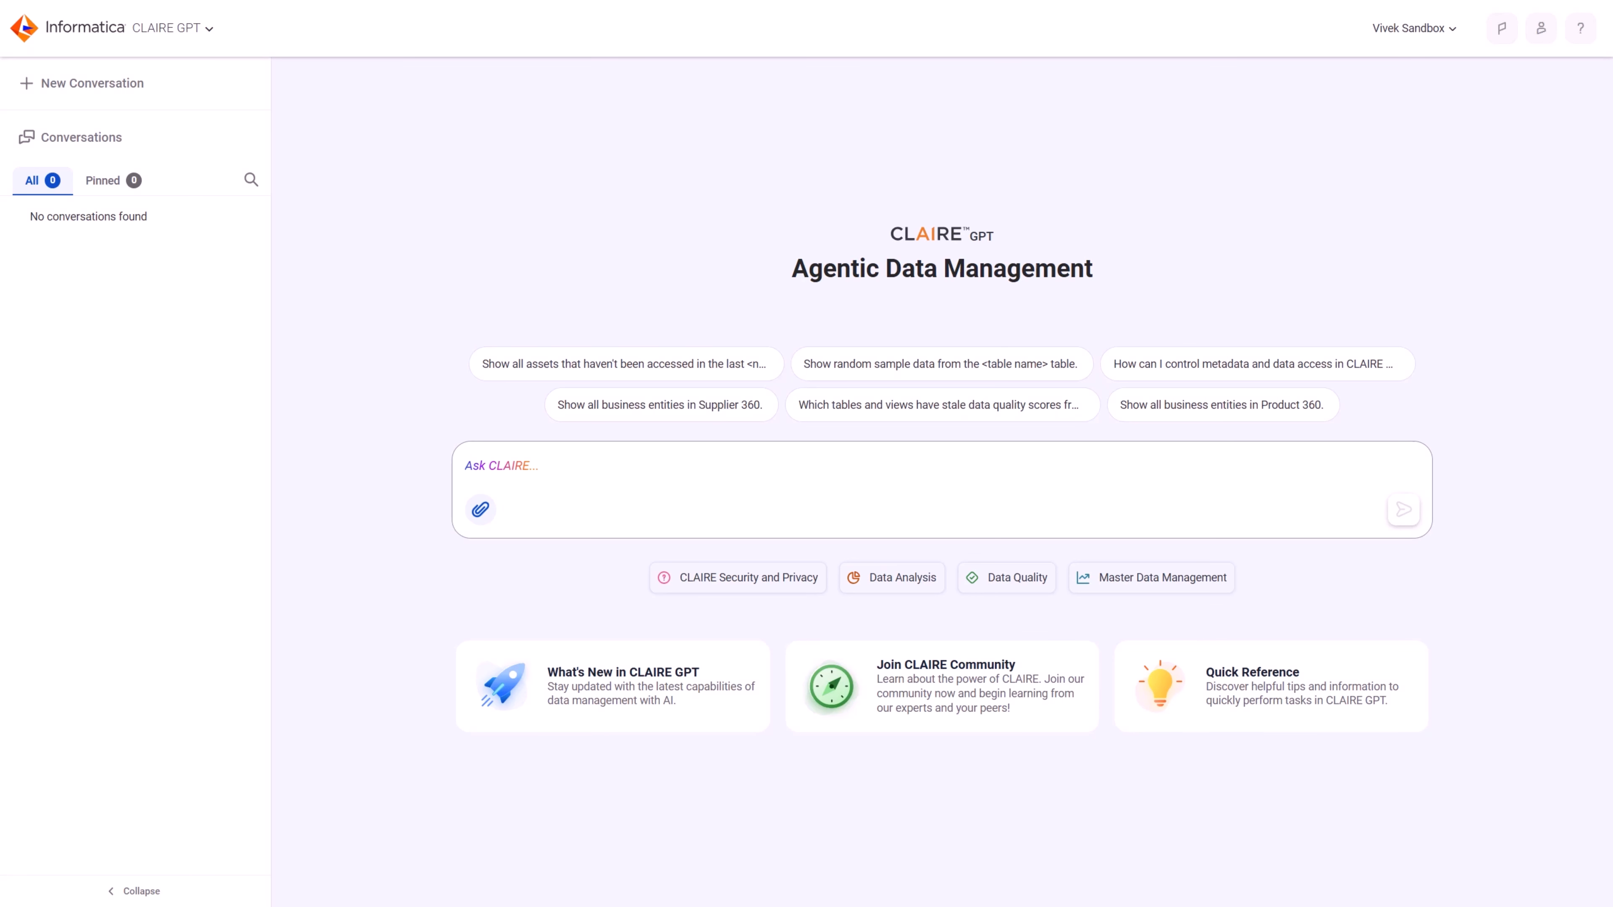
Step: Attach DQ Rules CLAIRGPT.xlsx and submit the prompt "Create DQ rules using the attached file."
left_click(480, 509)
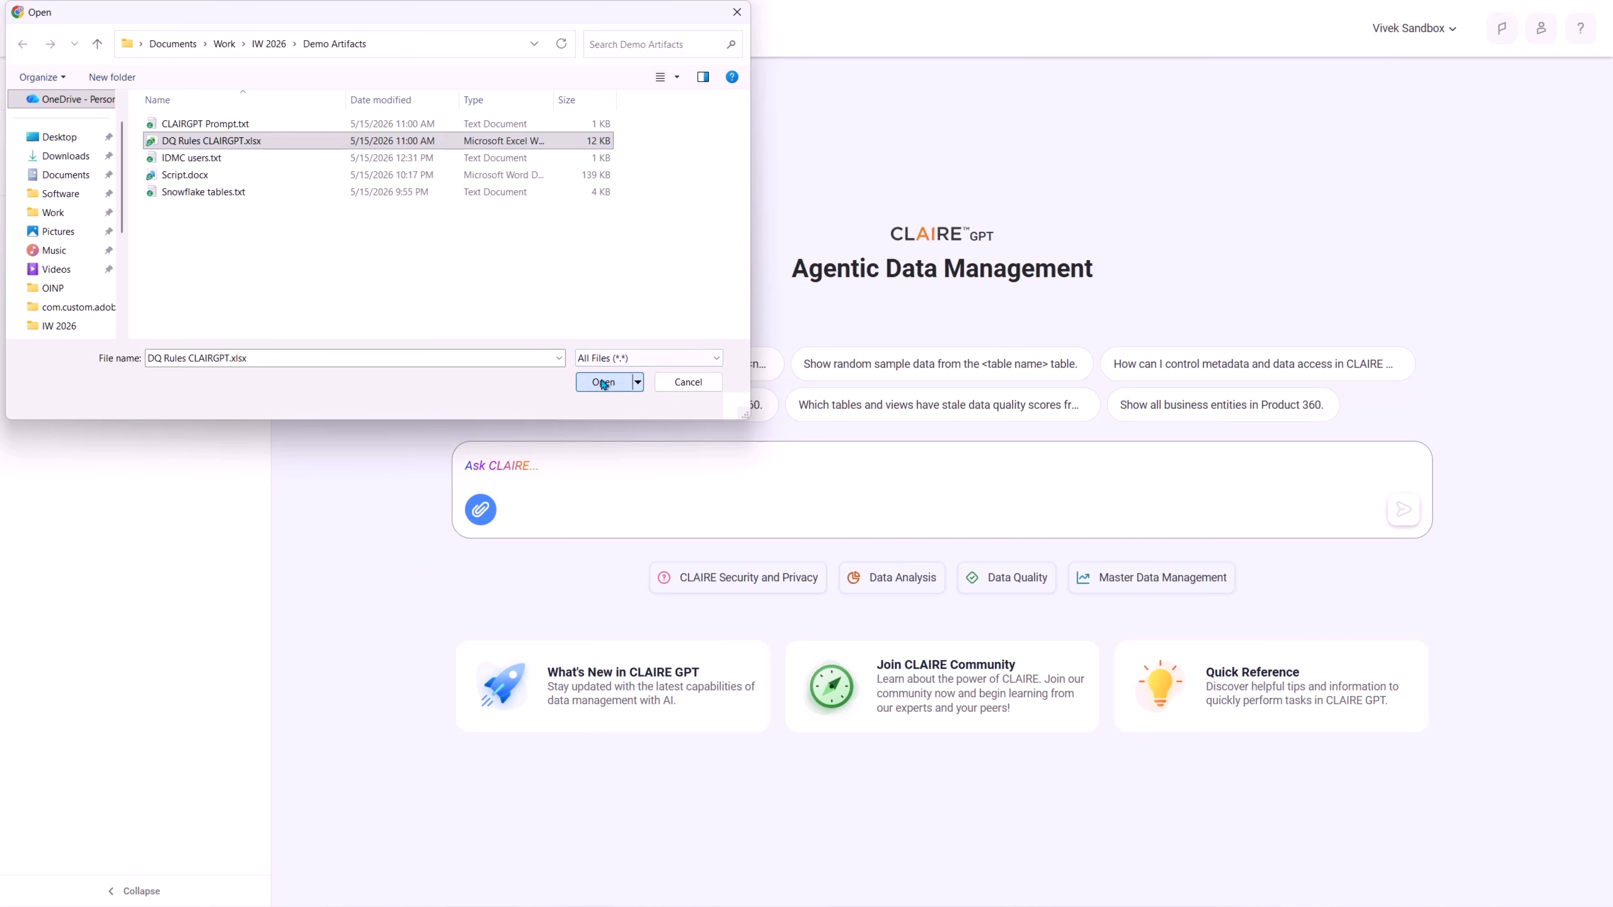
left_click(606, 376)
left_click(666, 471)
type("Create DQ rules using the attached file.")
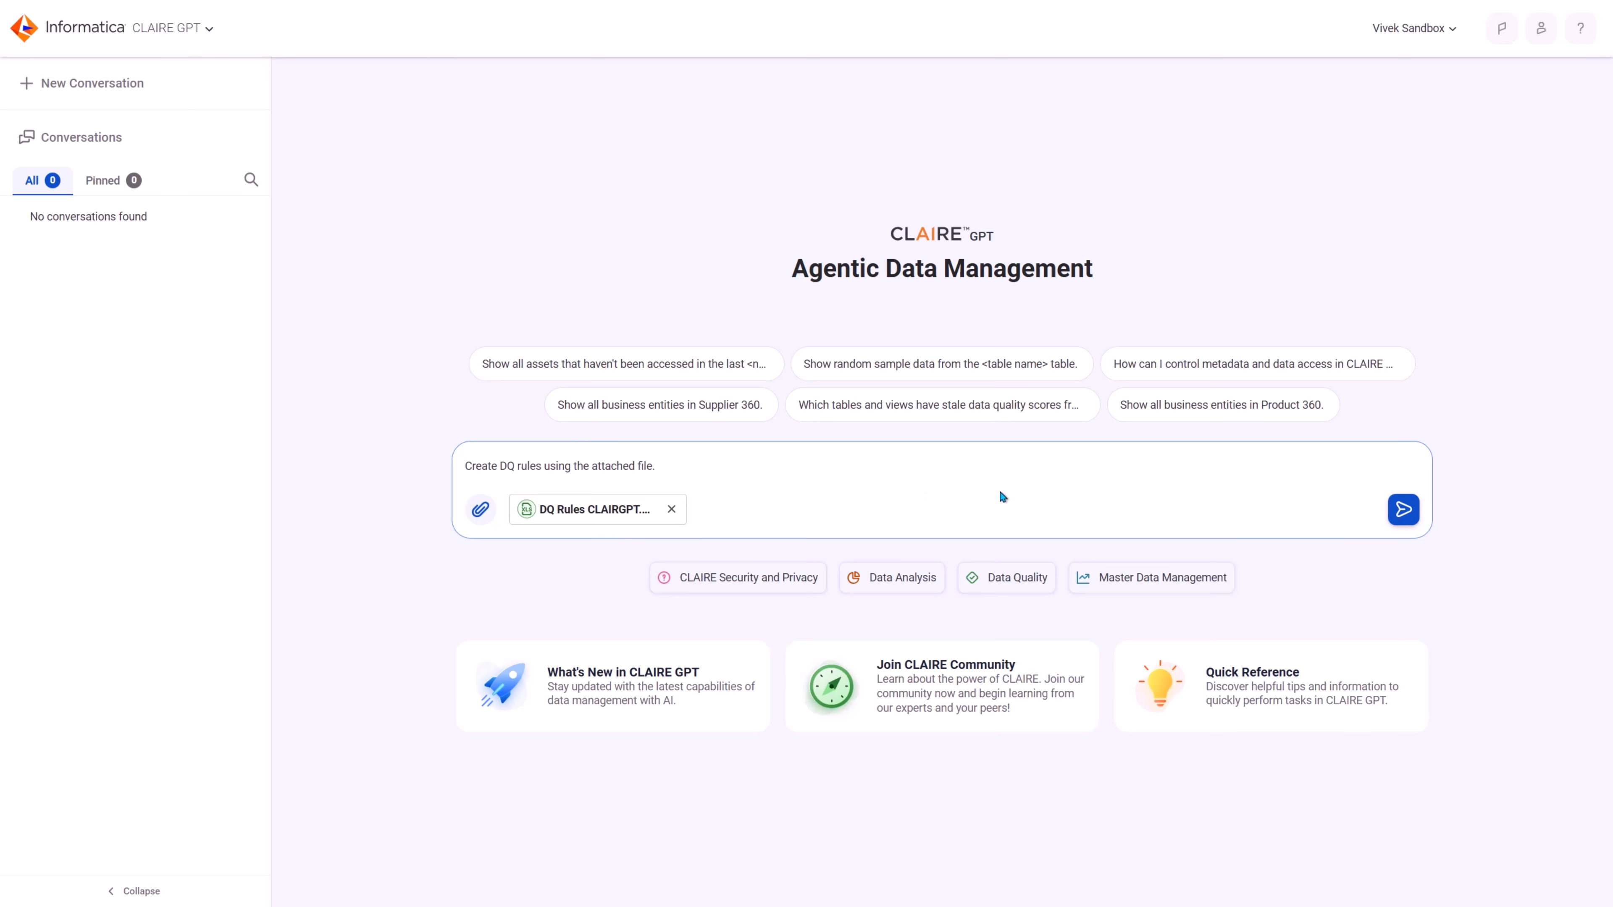
left_click(1405, 513)
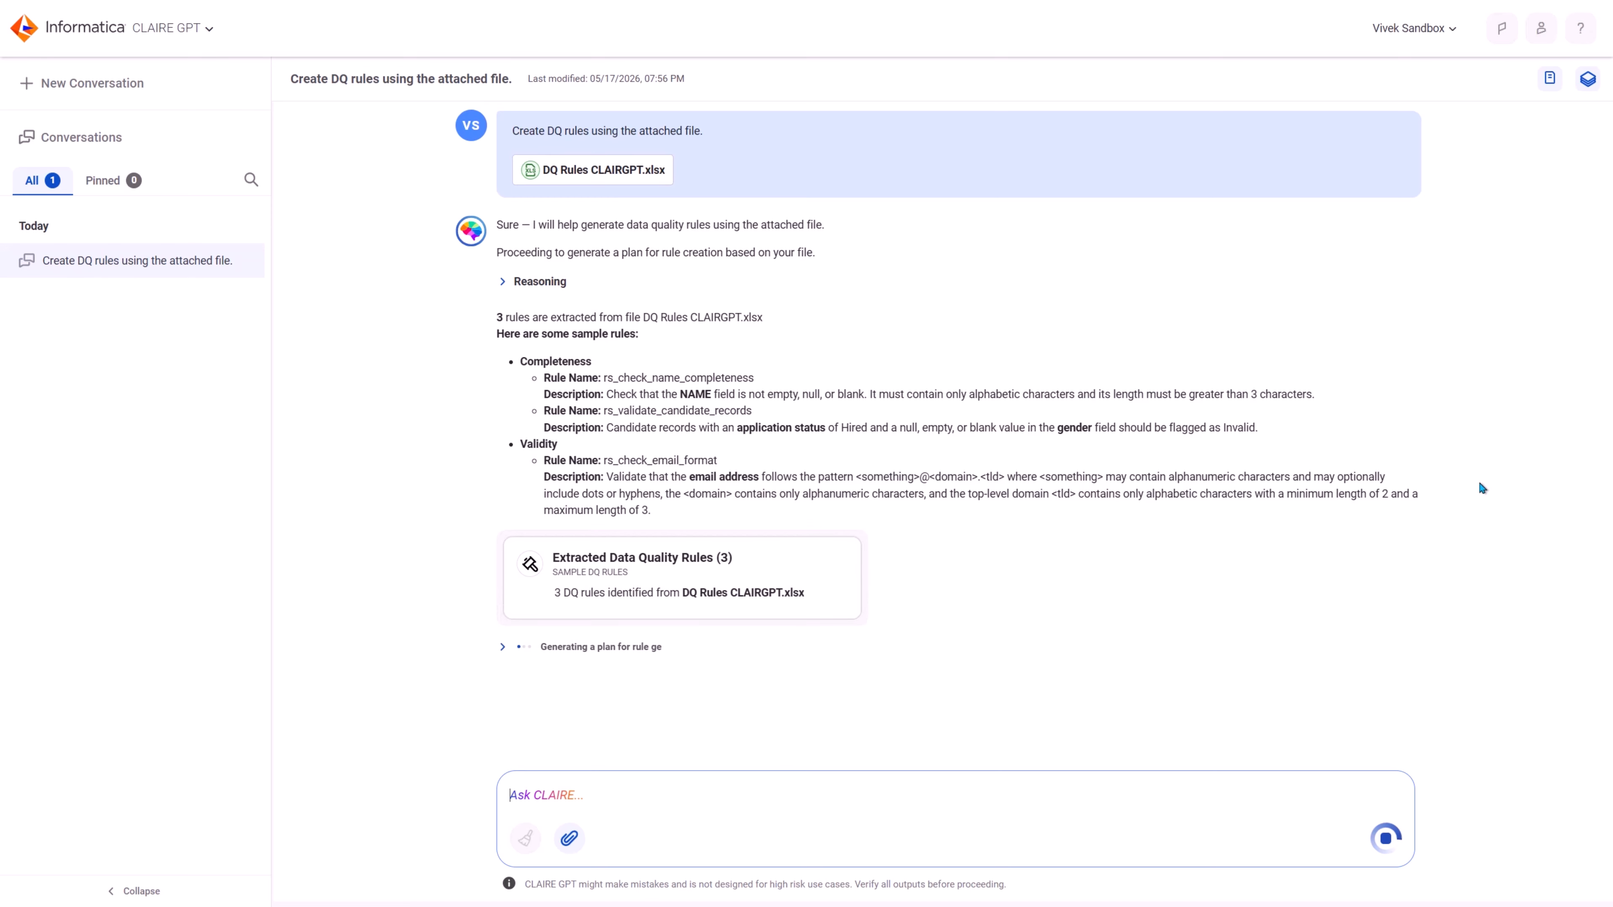
Step: Review the extracted data quality rules and submit "Yes, proceed with the plan" to confirm the rule generation plan
left_click(665, 576)
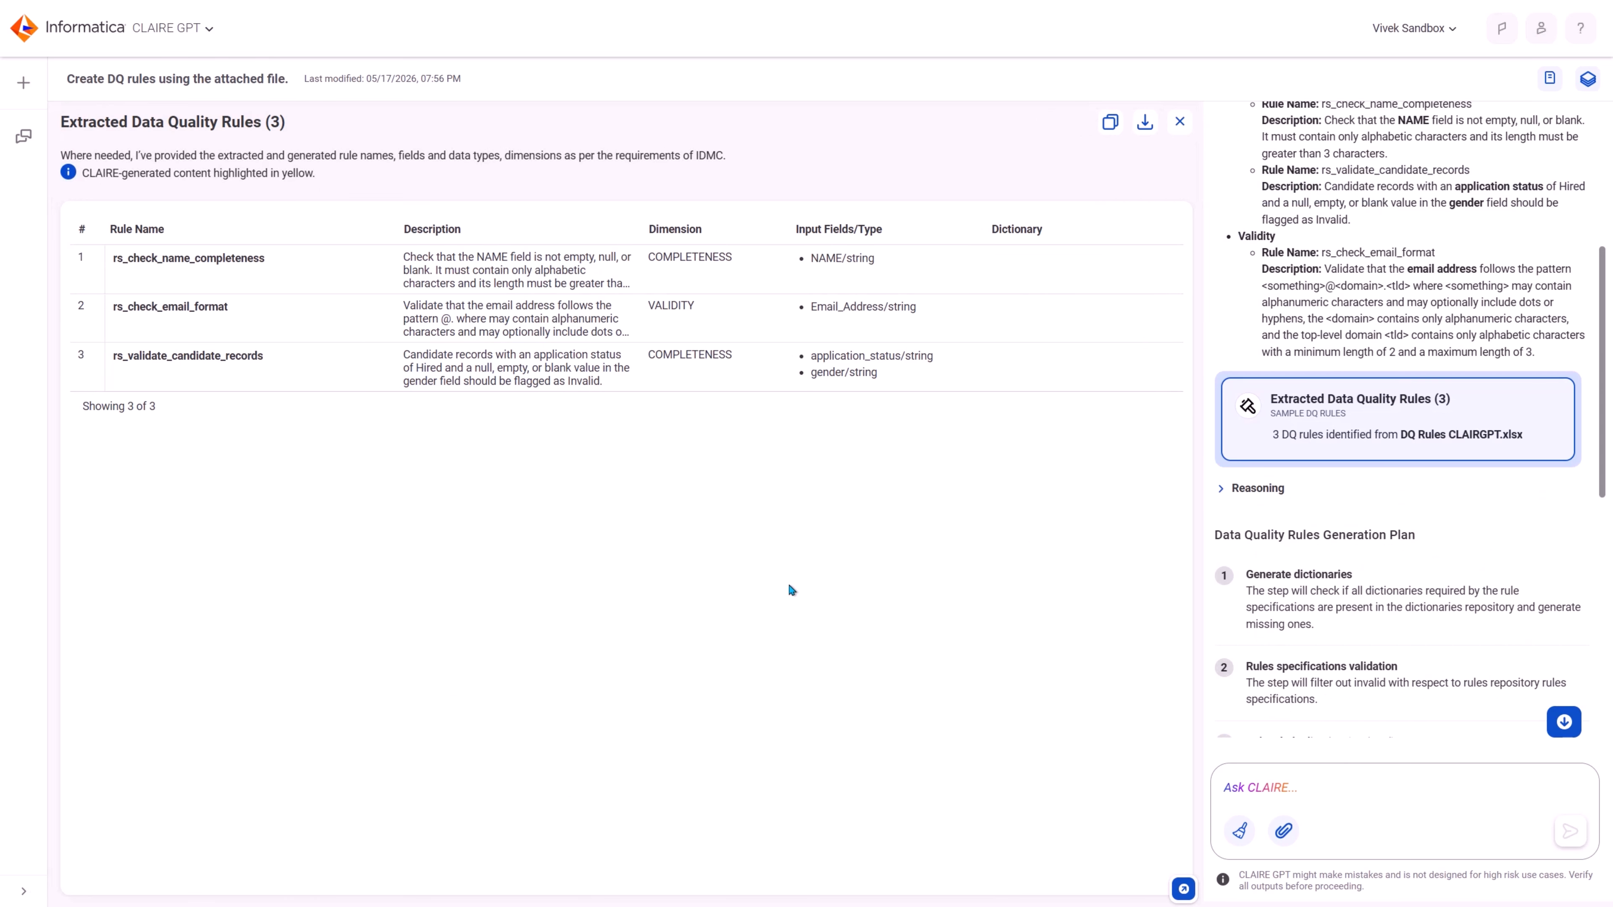
left_click(1179, 122)
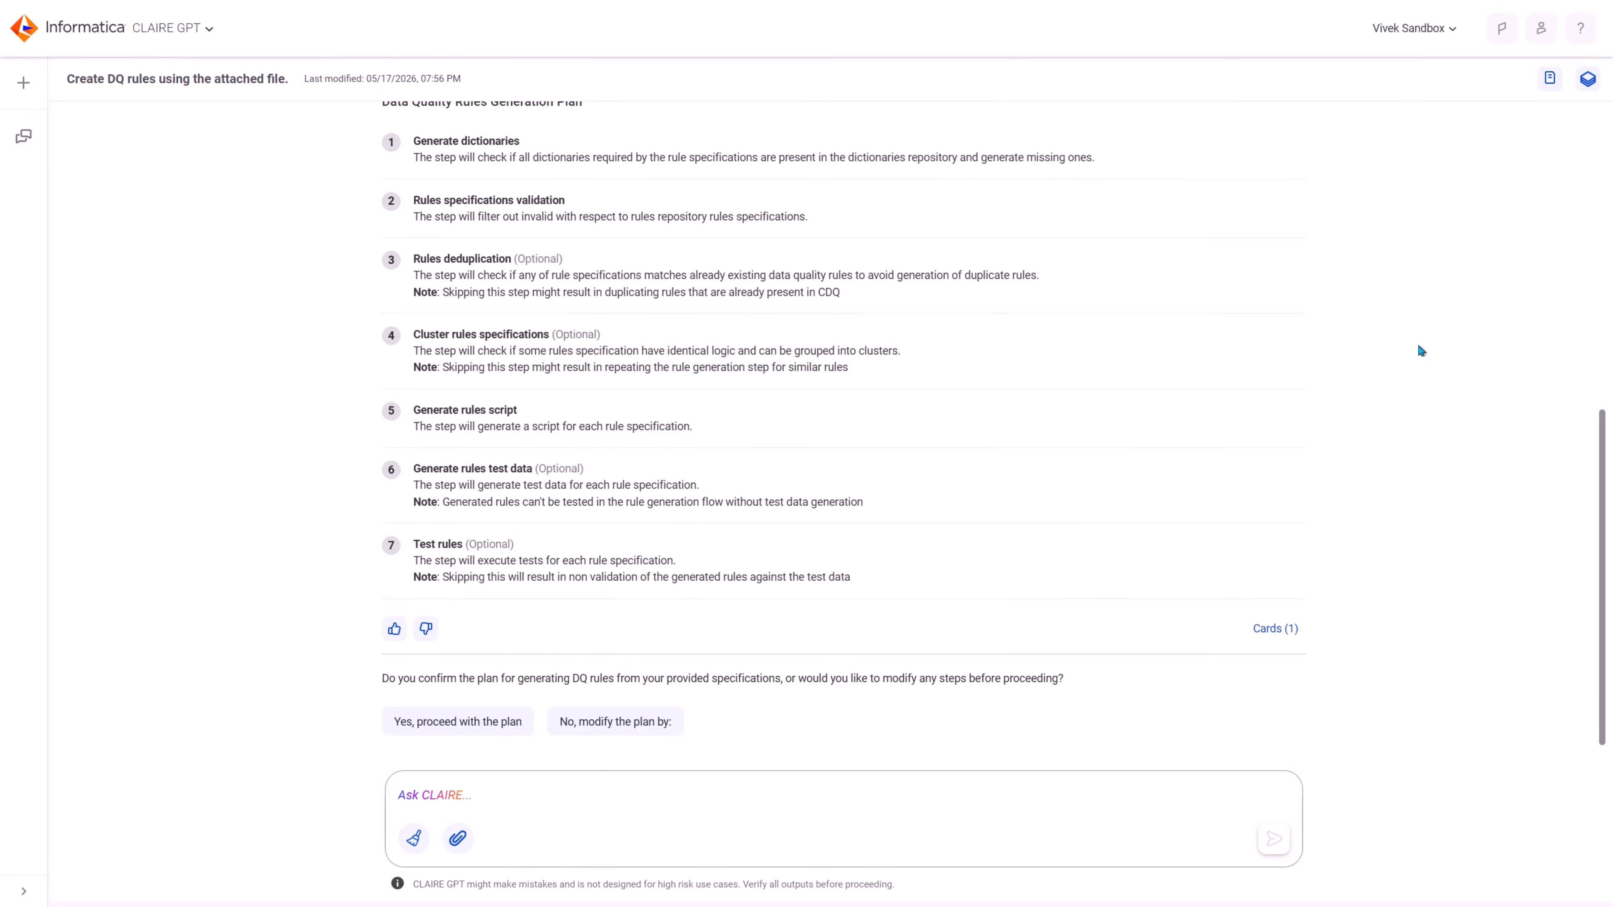
left_click(470, 724)
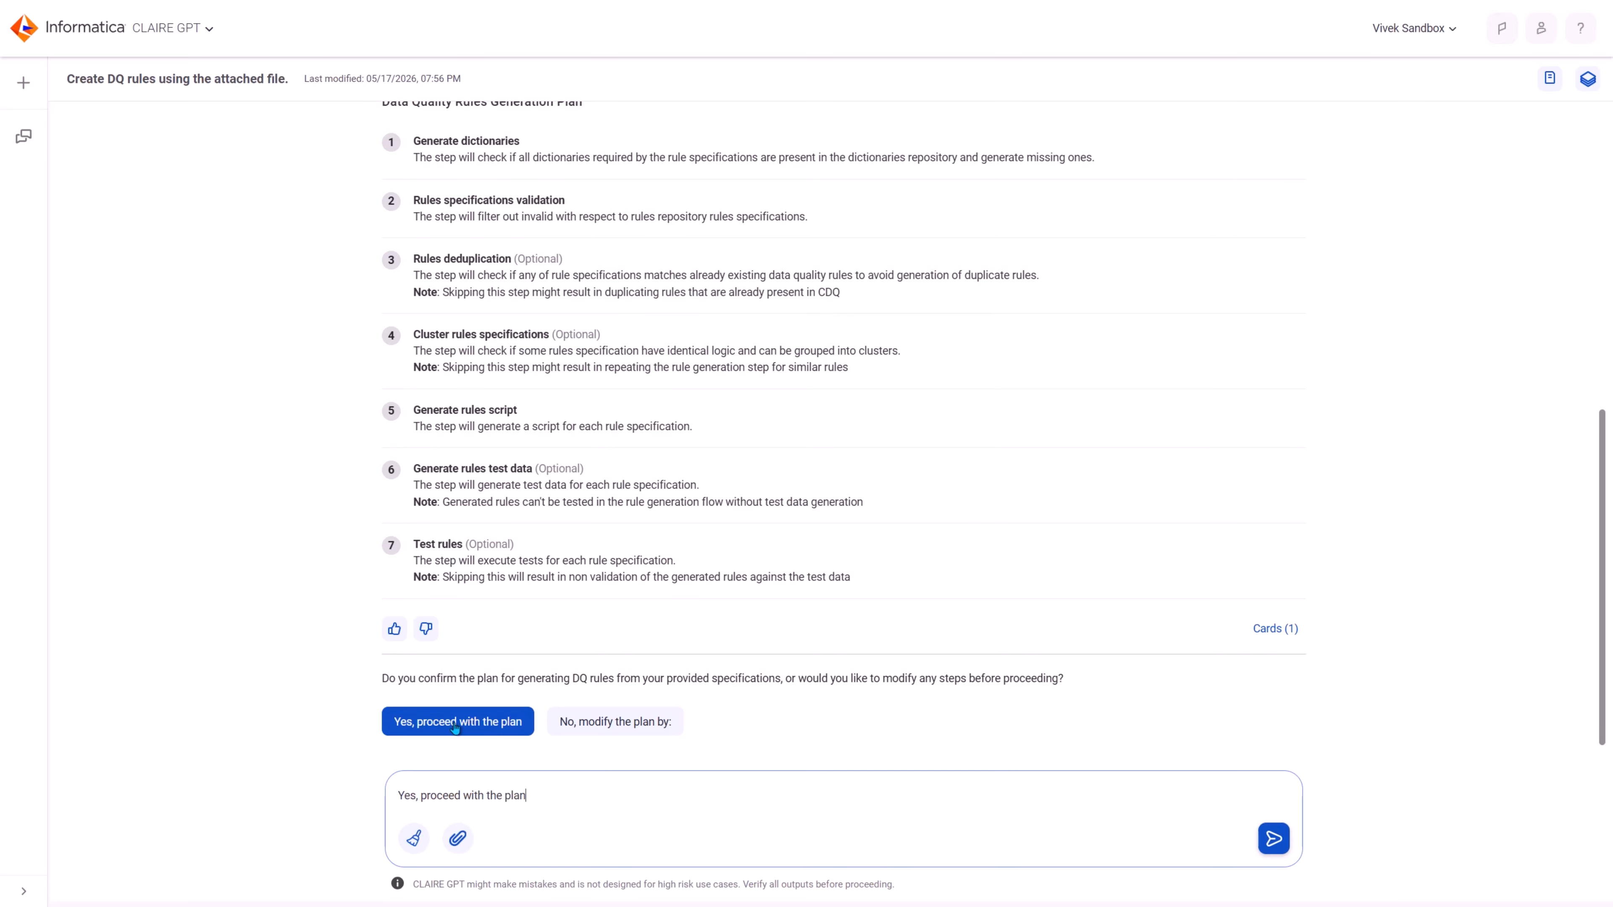
left_click(1272, 840)
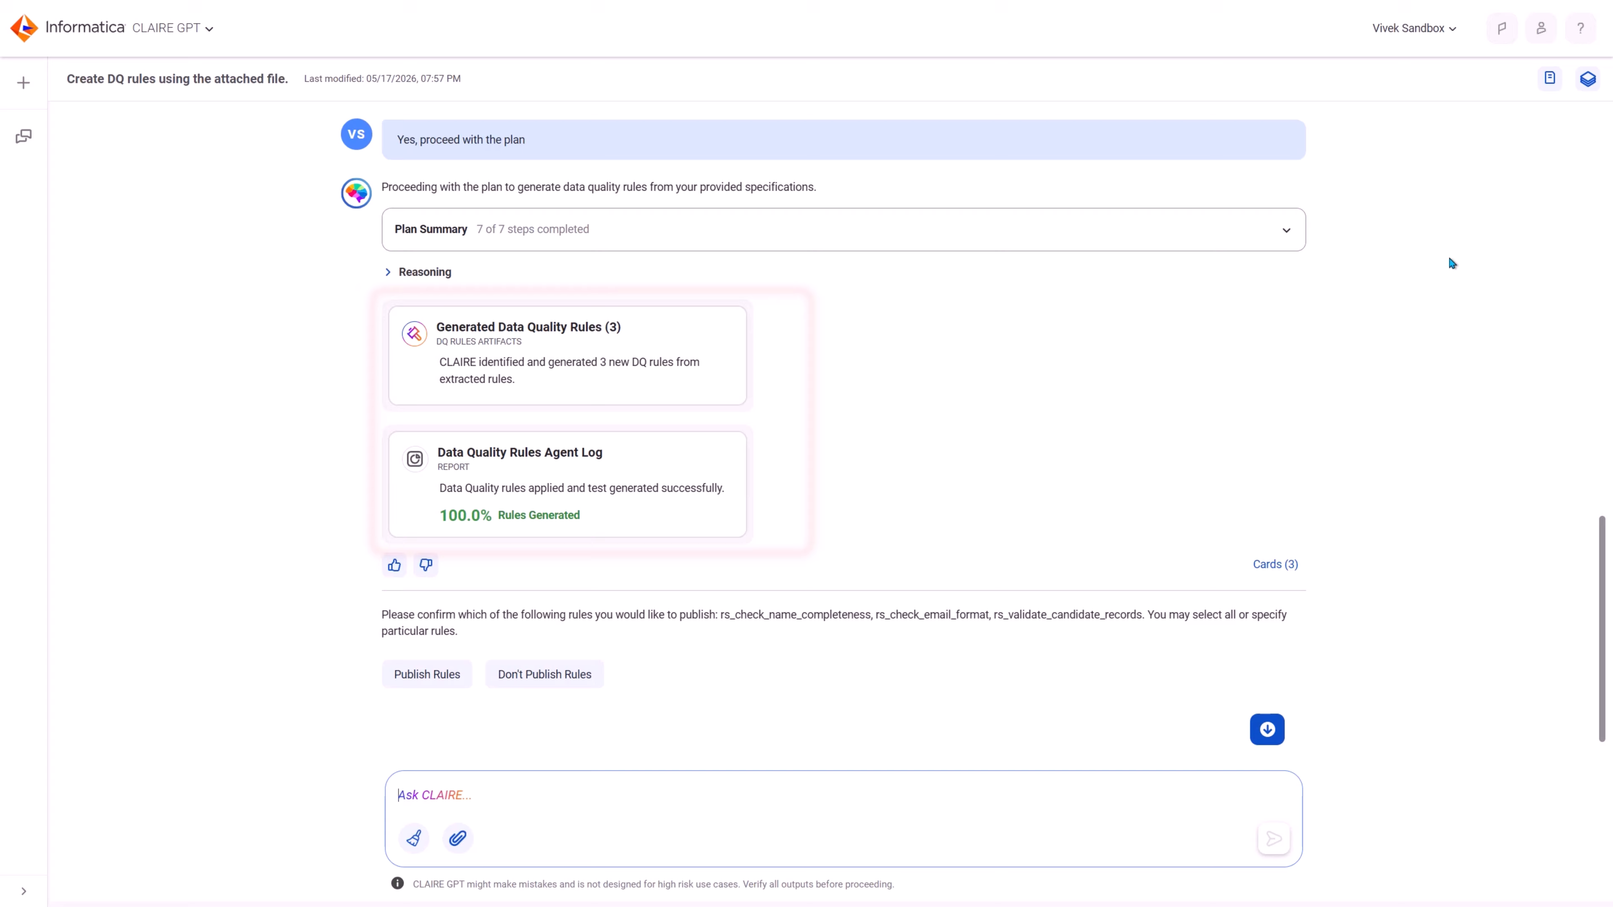
Step: Review the generated data quality rules and the agent log, and submit "Publish Rules" to publish them
left_click(633, 363)
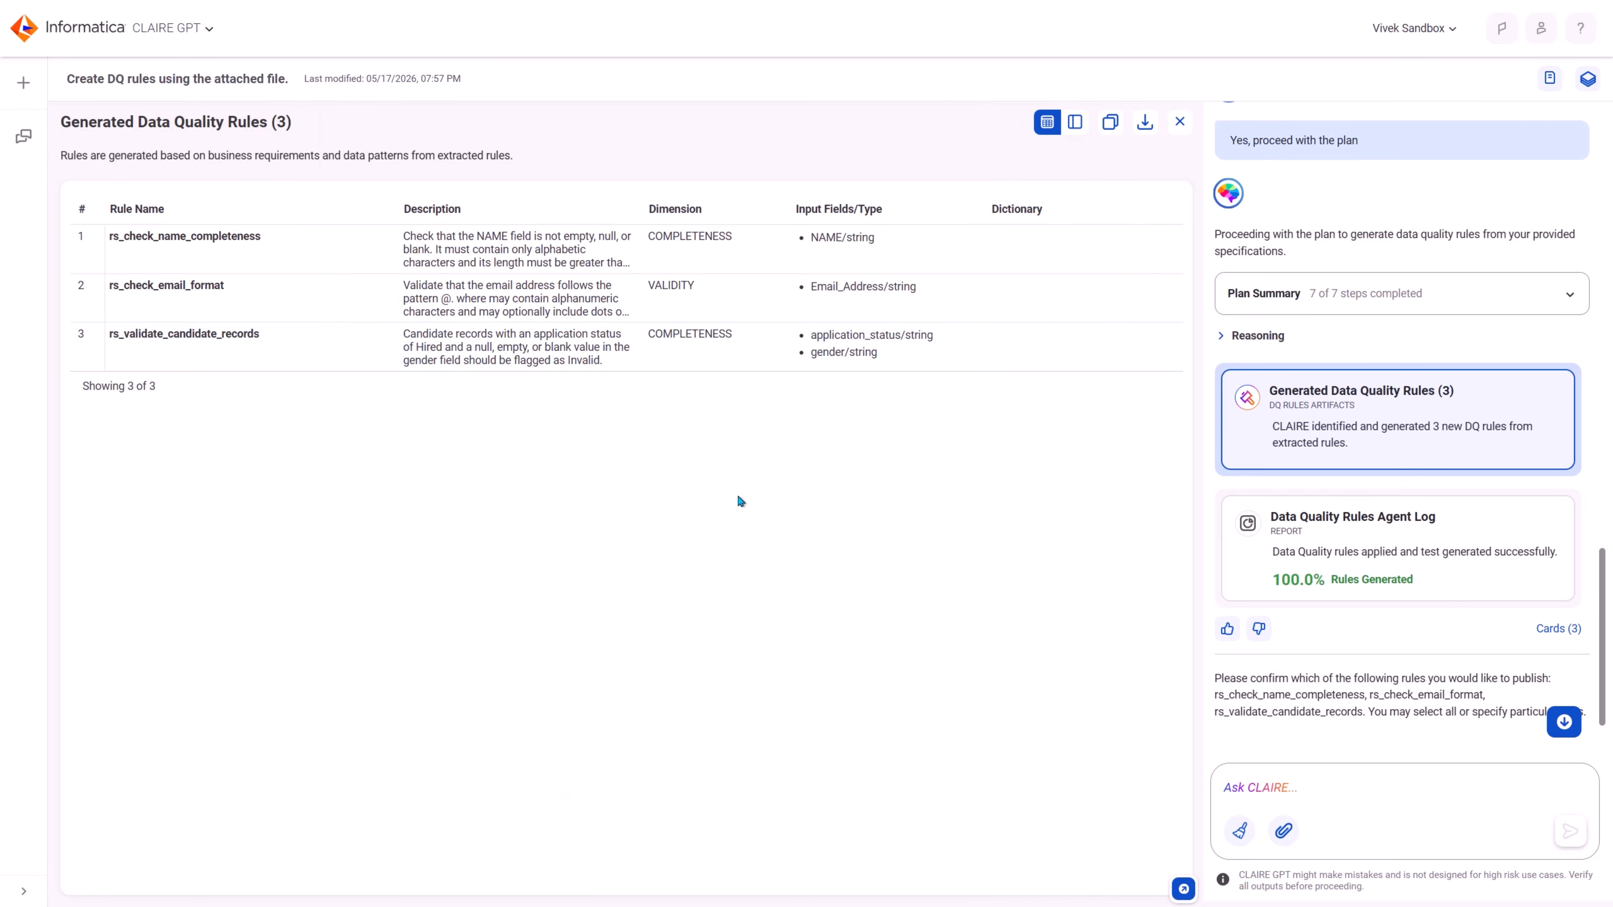
left_click(1179, 122)
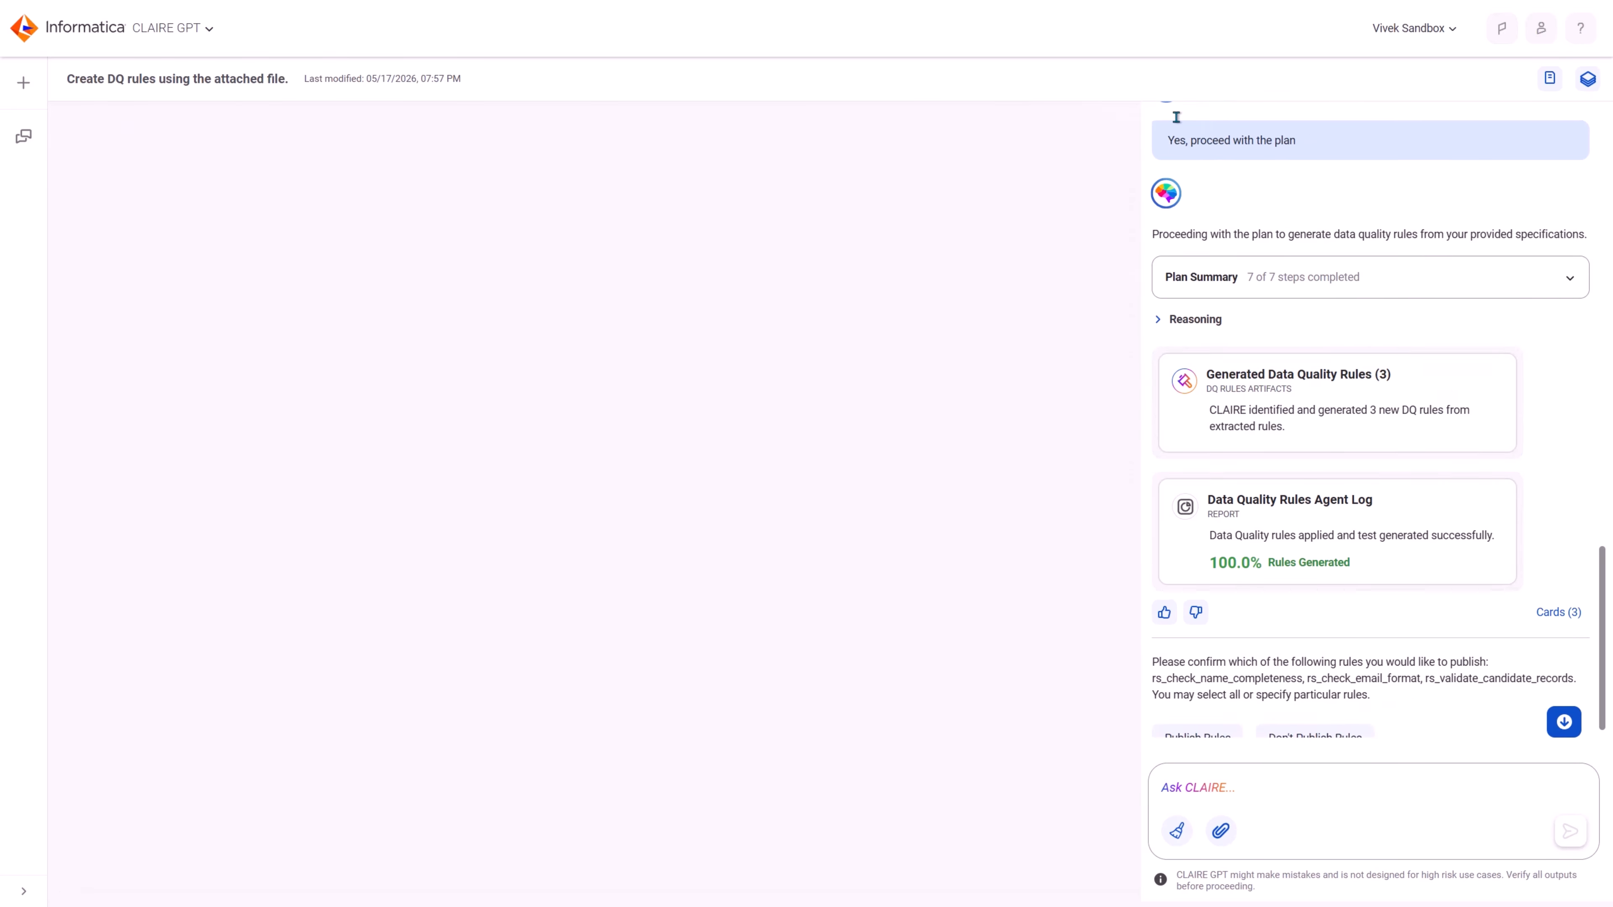
left_click(578, 508)
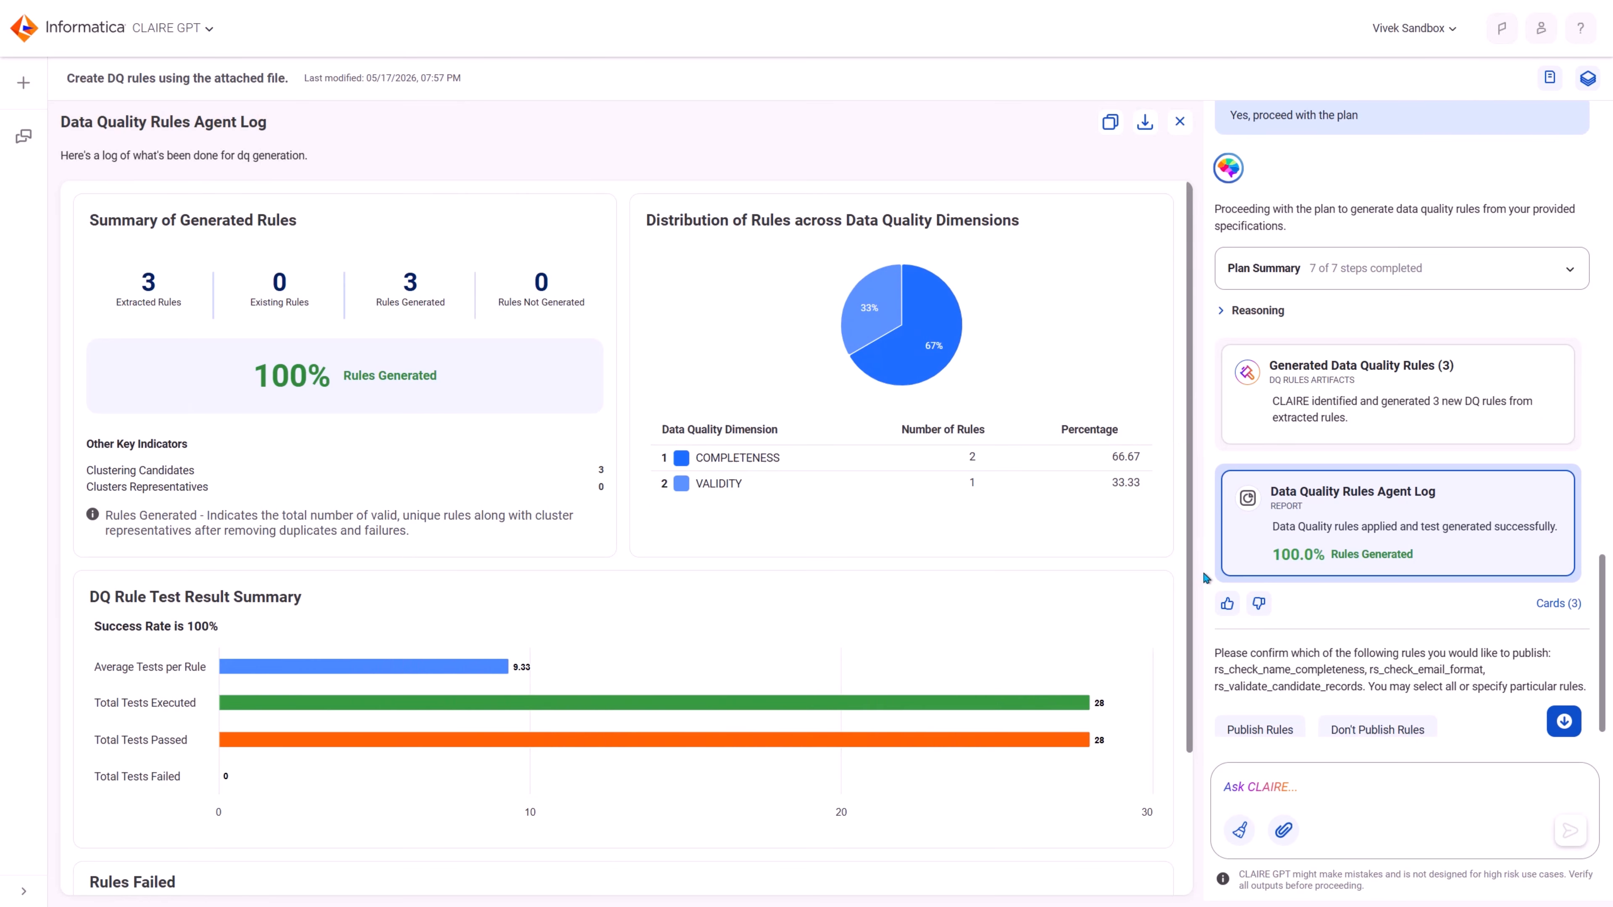
left_click(1179, 122)
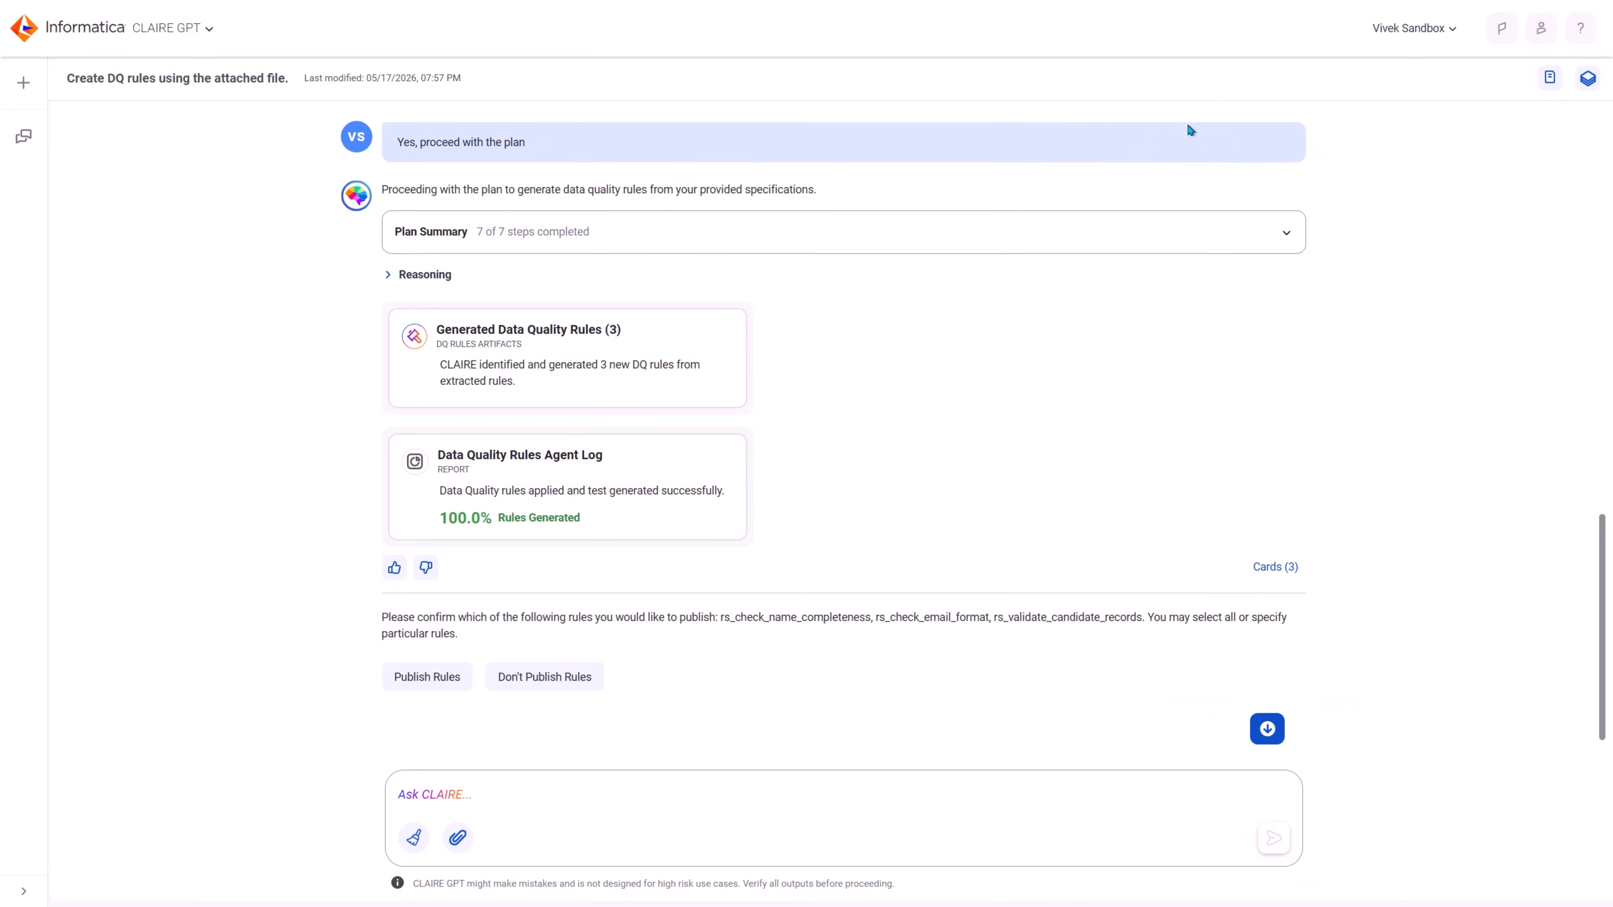
left_click(426, 676)
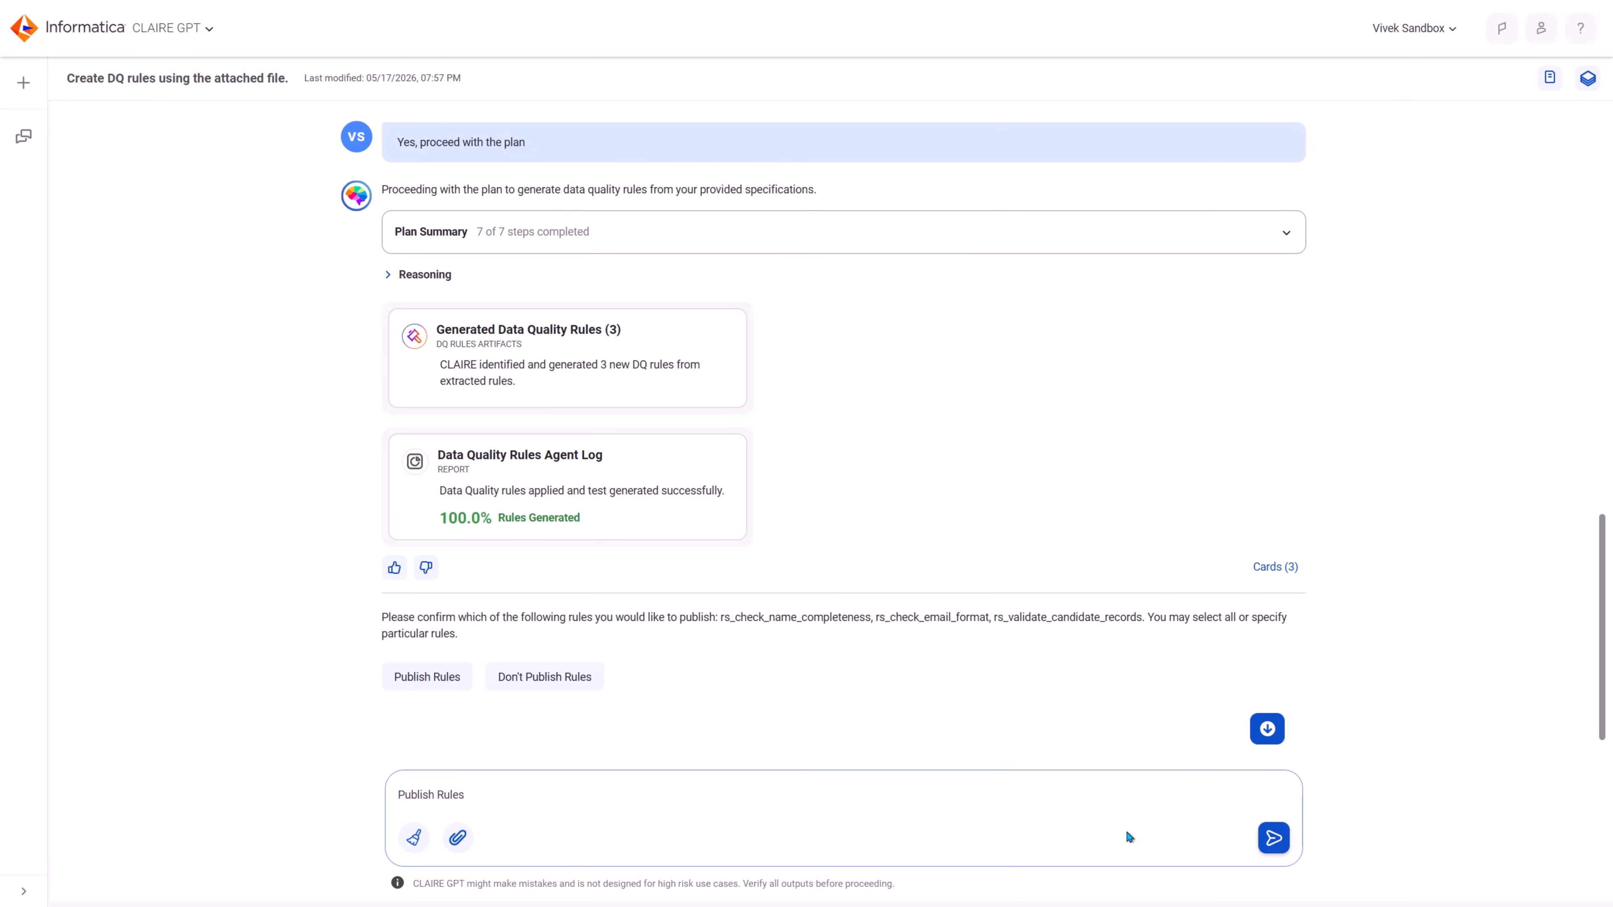
left_click(1274, 839)
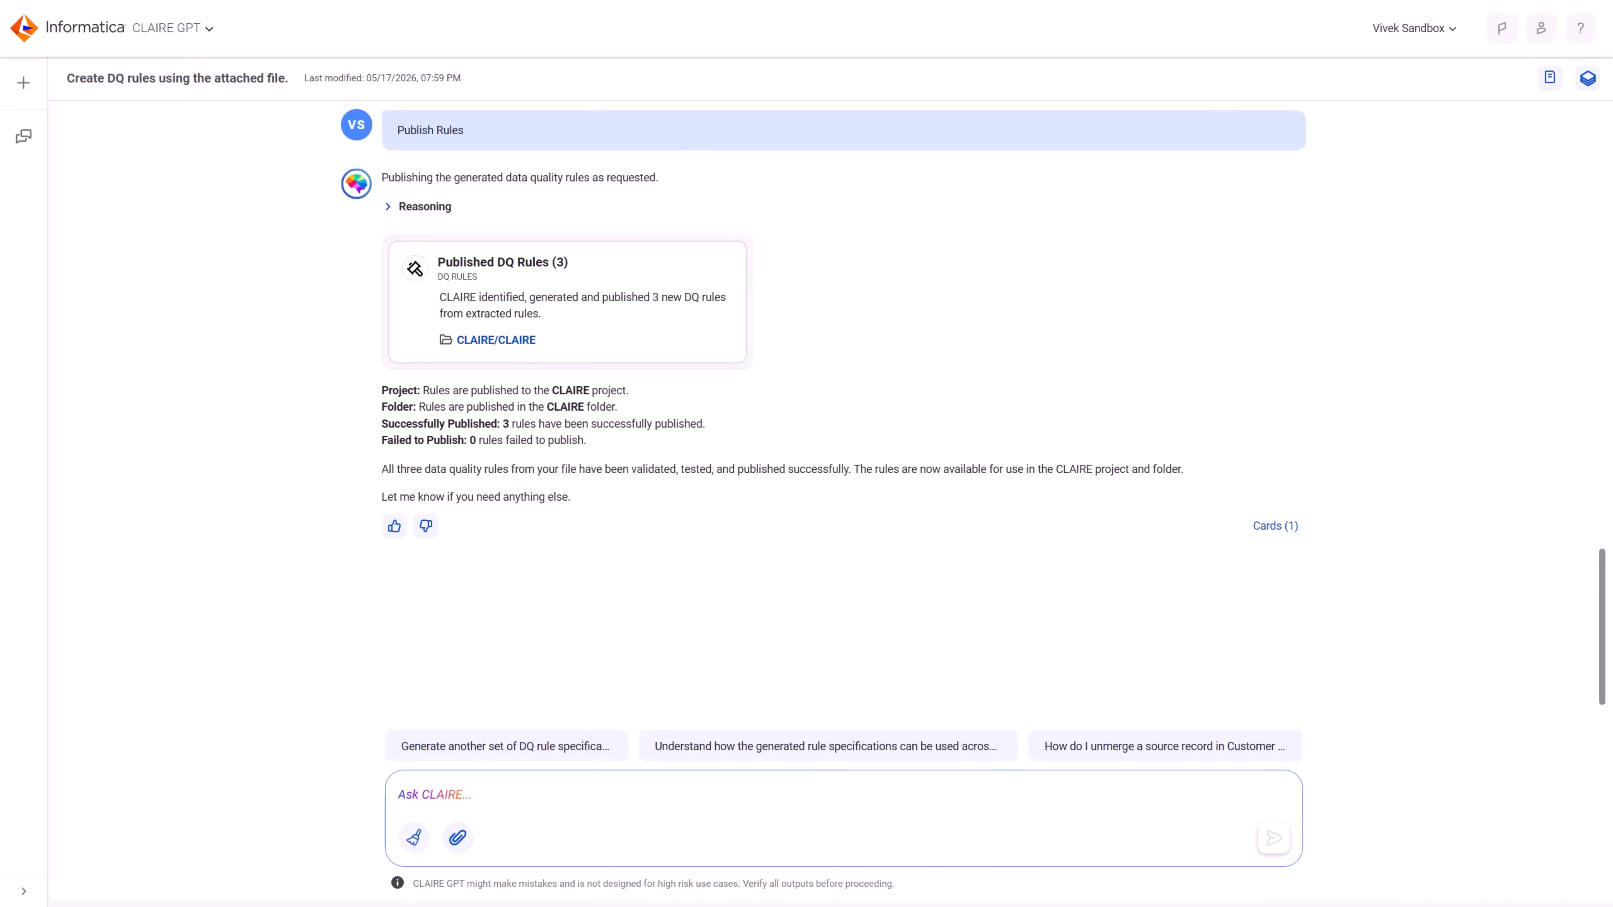
Step: Open the published rs_check_name_completeness rule specification in Data Quality and browse to the CLAIRE folder of the CLAIRE project
left_click(620, 300)
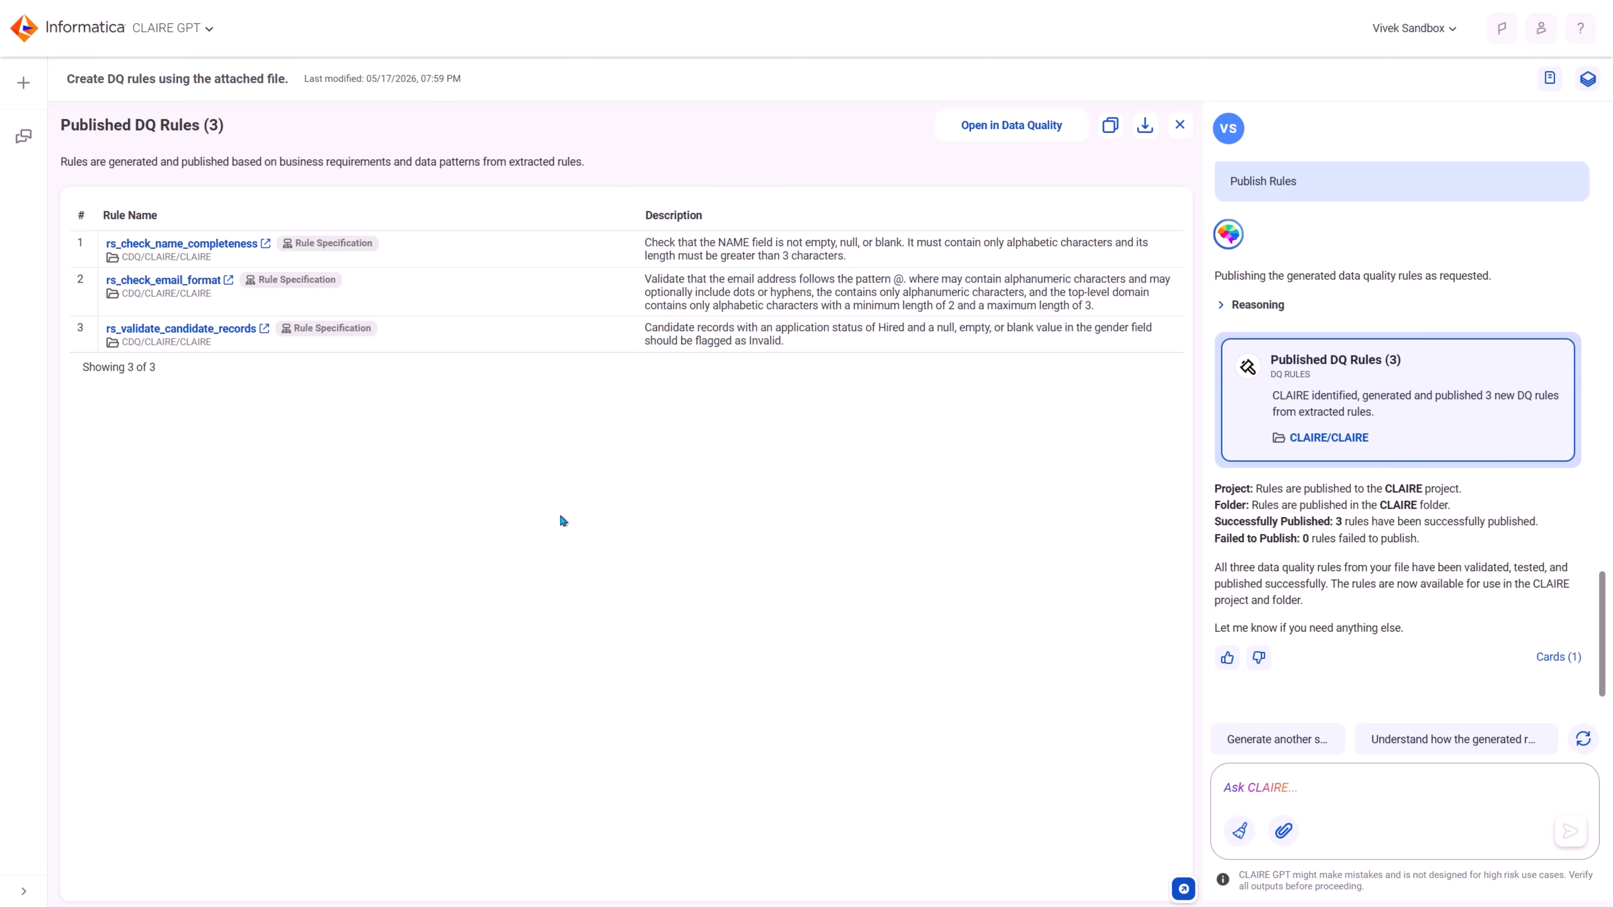
left_click(233, 246)
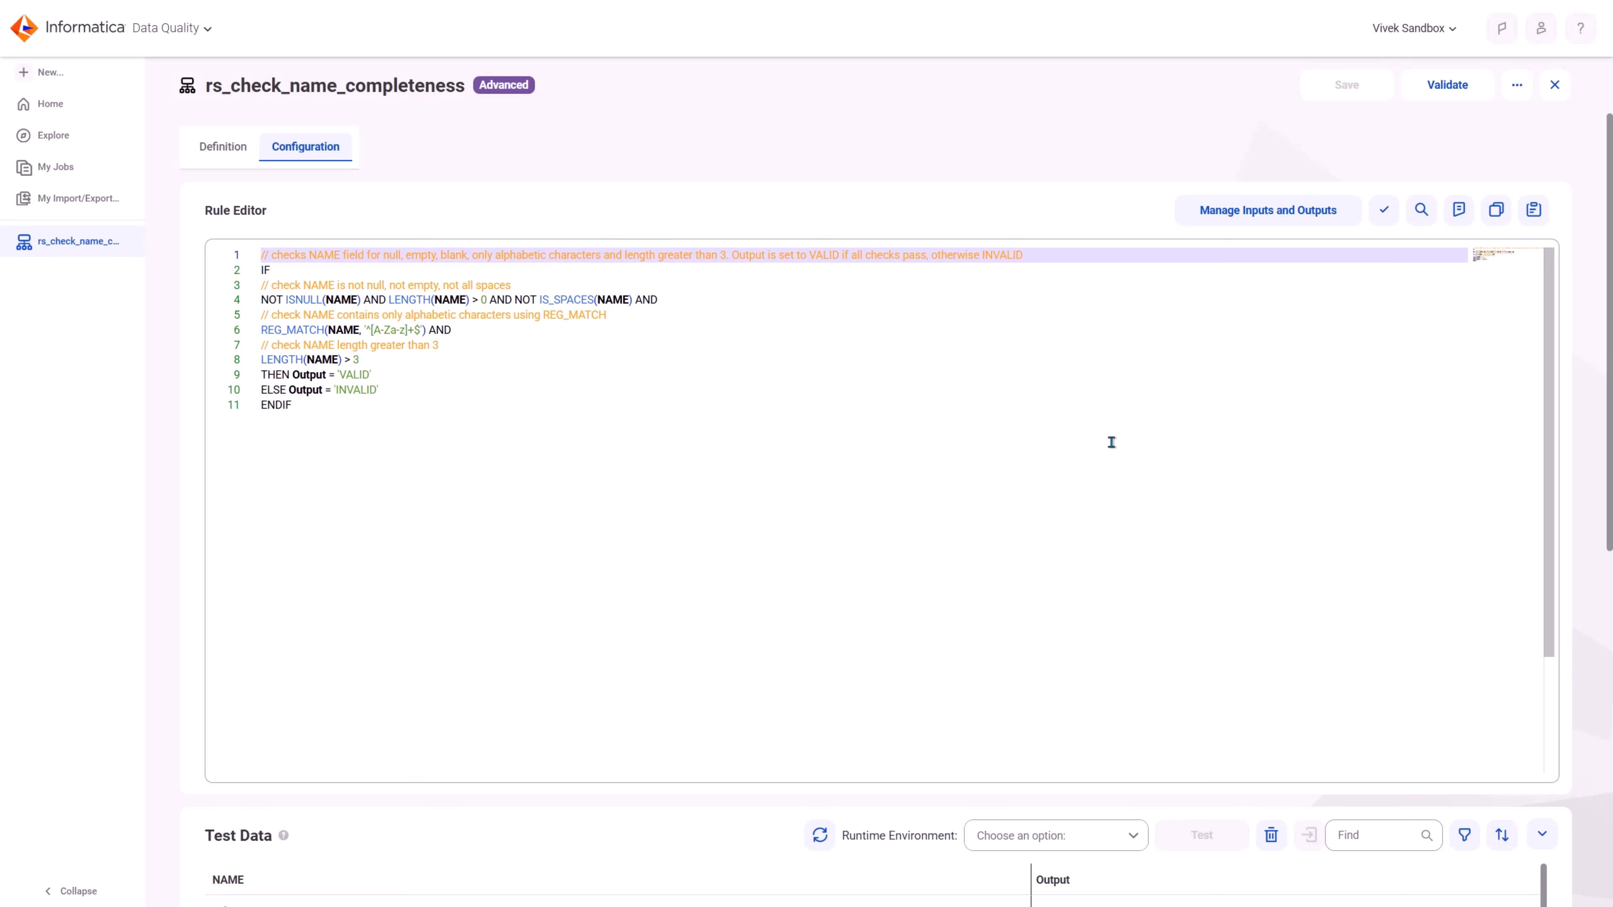
left_click(56, 139)
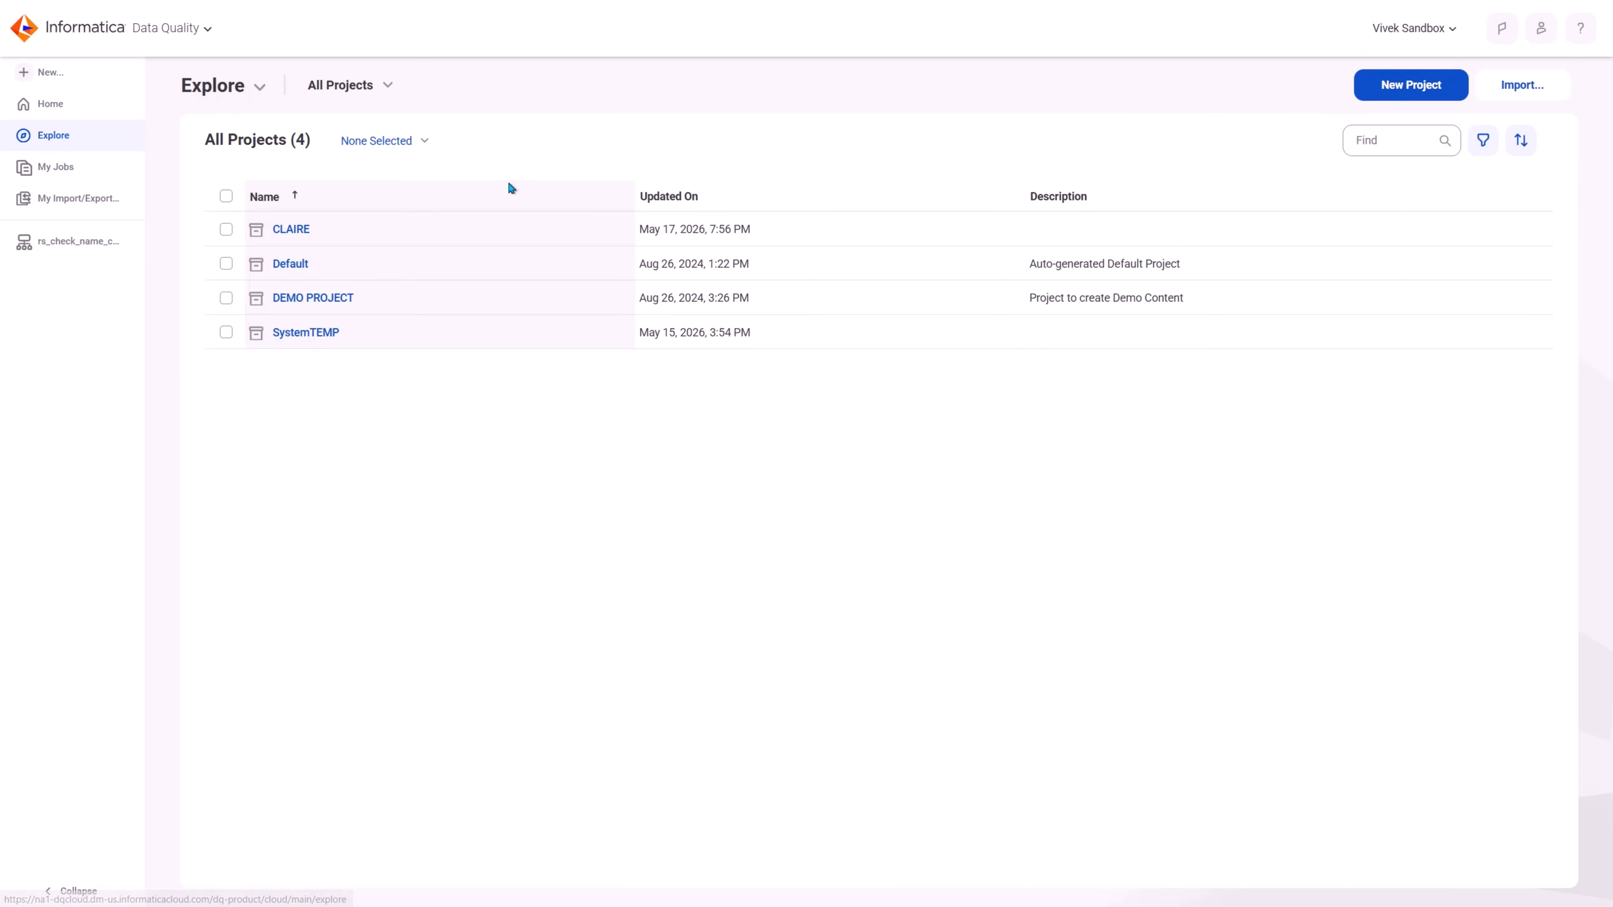
left_click(298, 229)
left_click(319, 229)
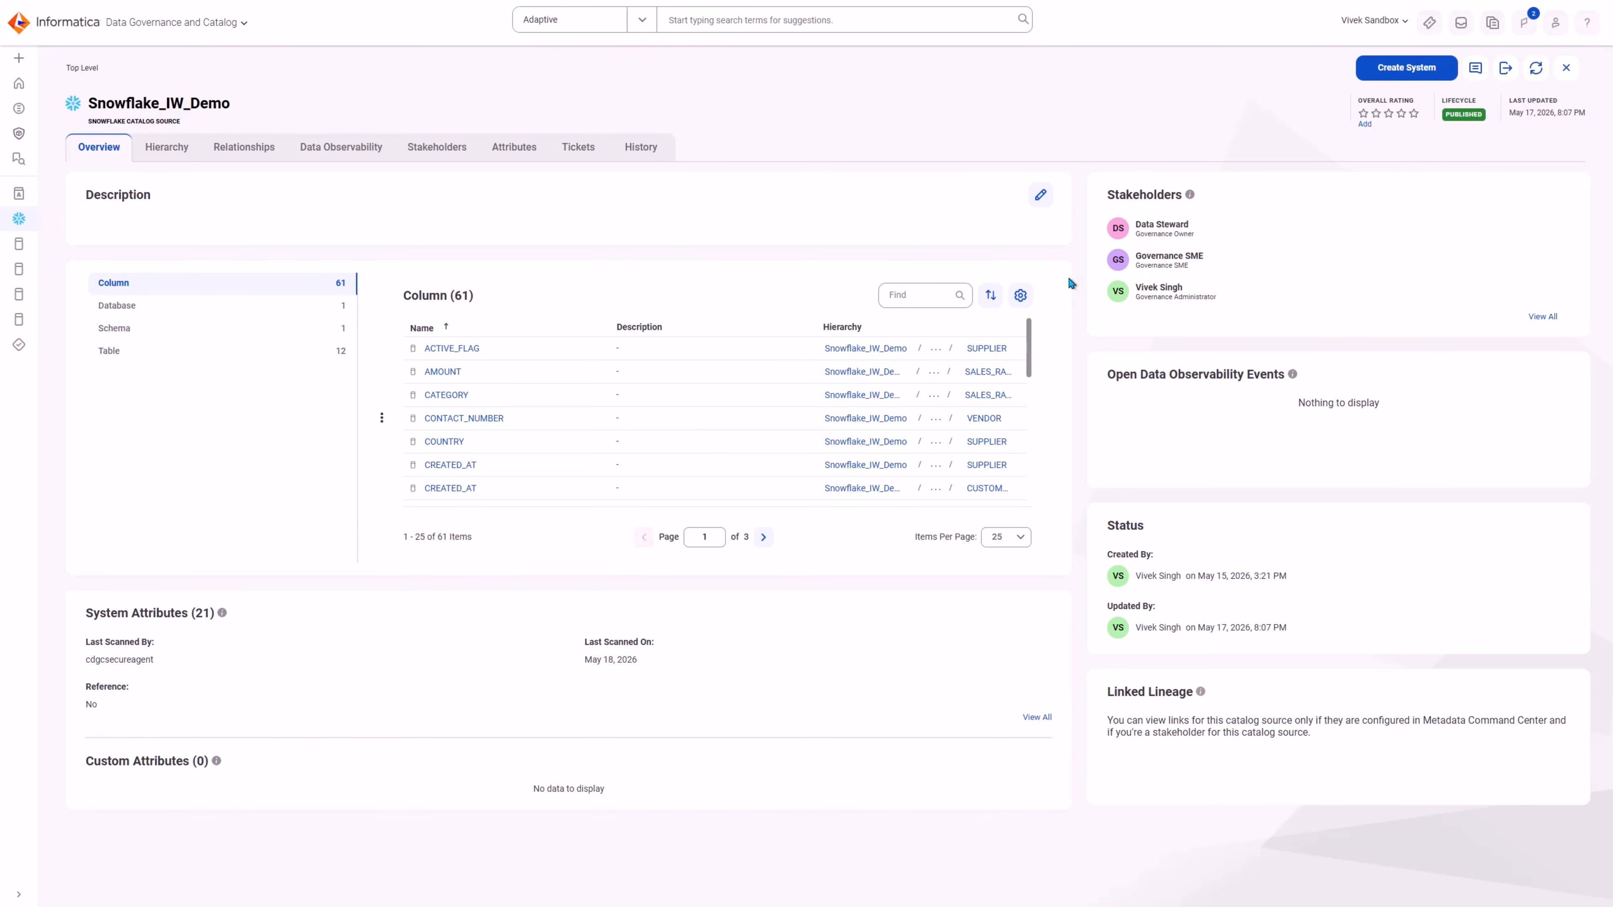
Step: In Data Governance and Catalog, filter the Snowflake_IW_Demo catalog source columns by "email"
left_click(929, 288)
type("email")
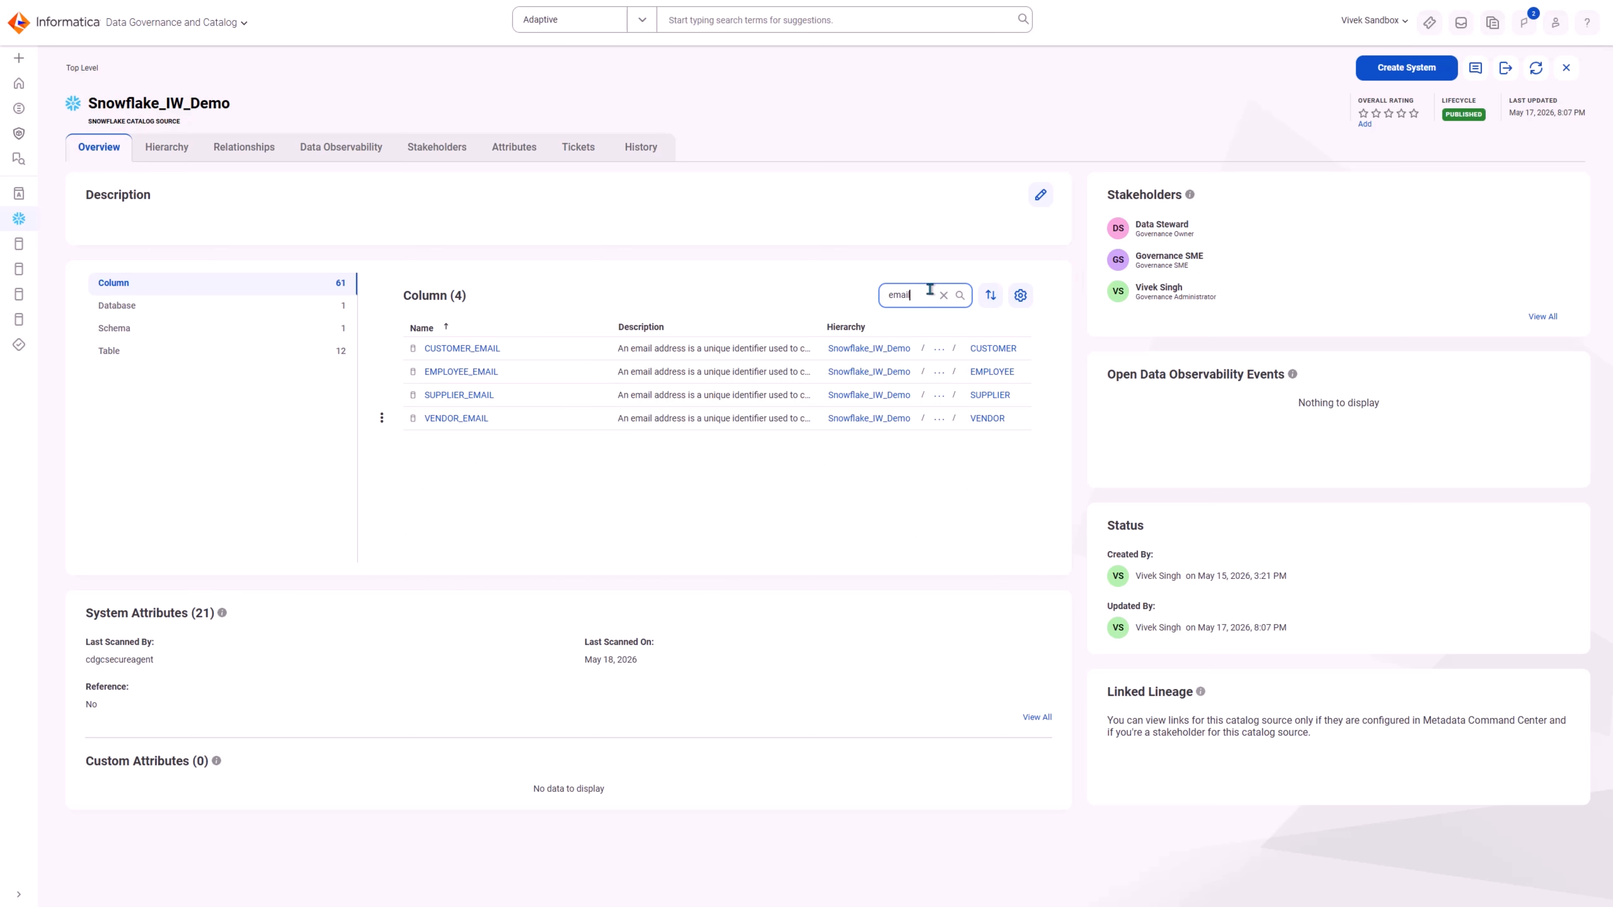
left_click(1081, 340)
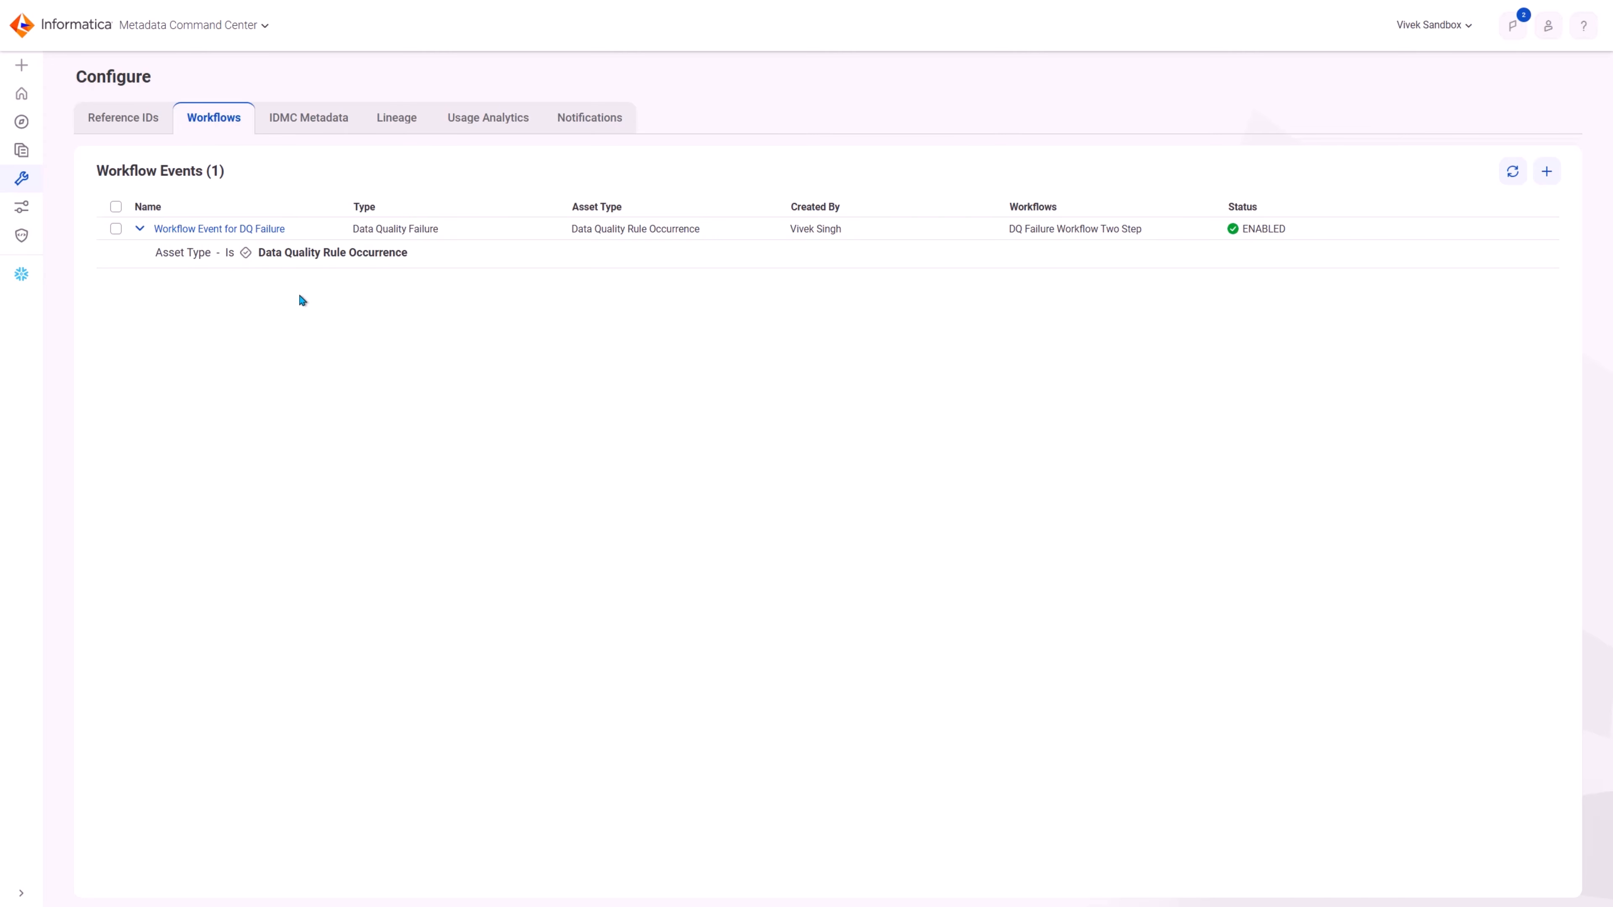
Step: Open Workflow Event for DQ Failure in Metadata Command Center and examine its DQ Failure Workflow Two Step diagram
left_click(253, 230)
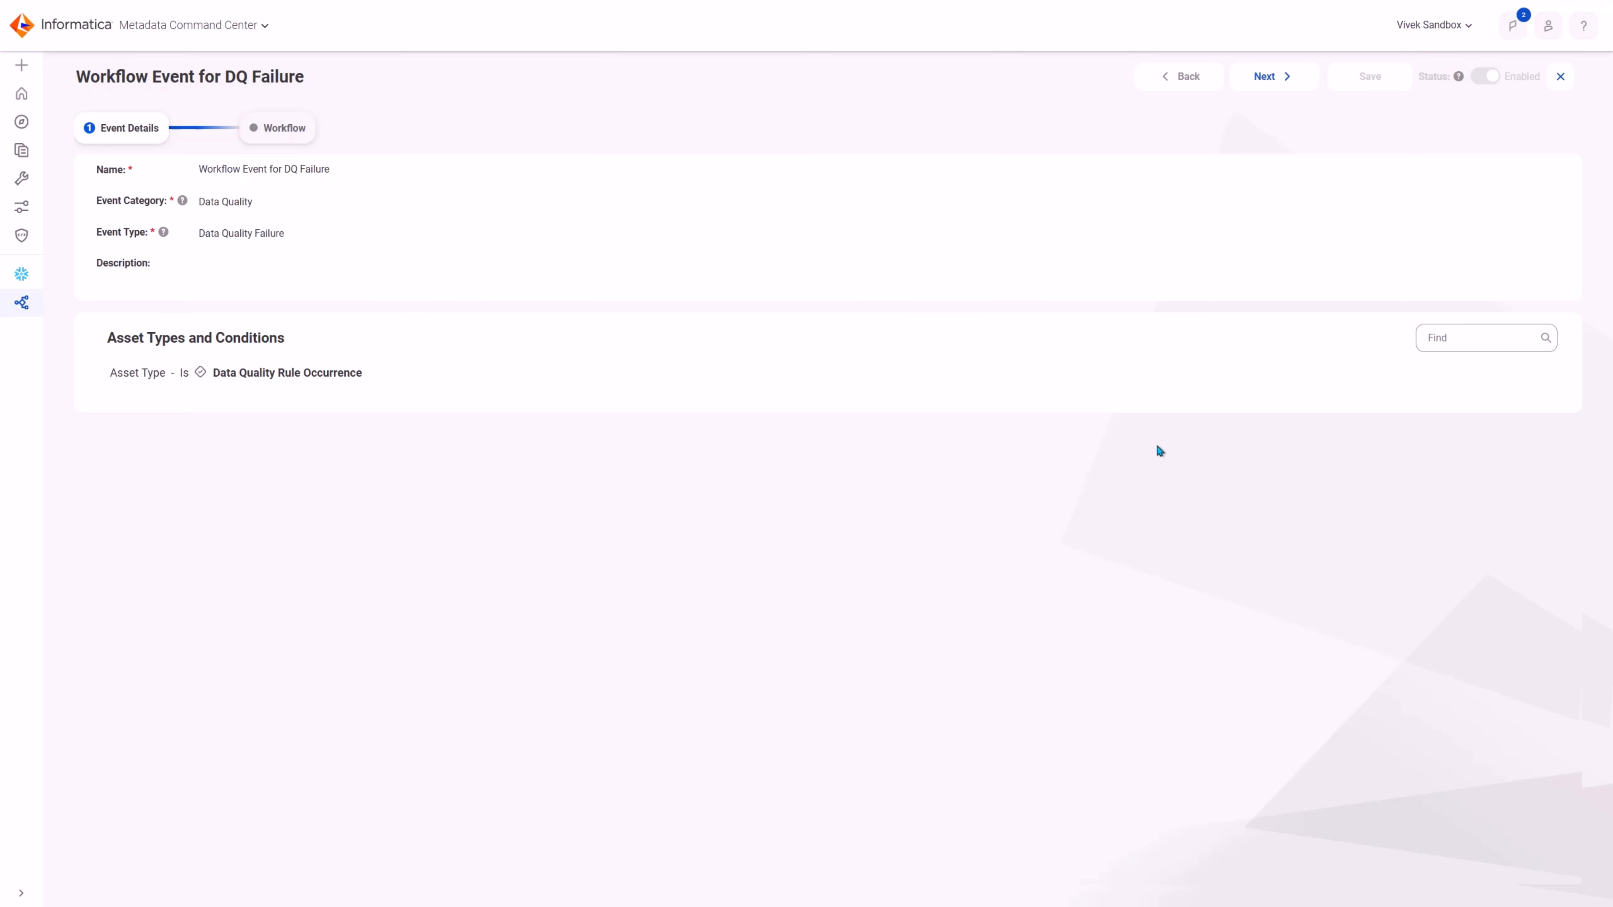
left_click(310, 135)
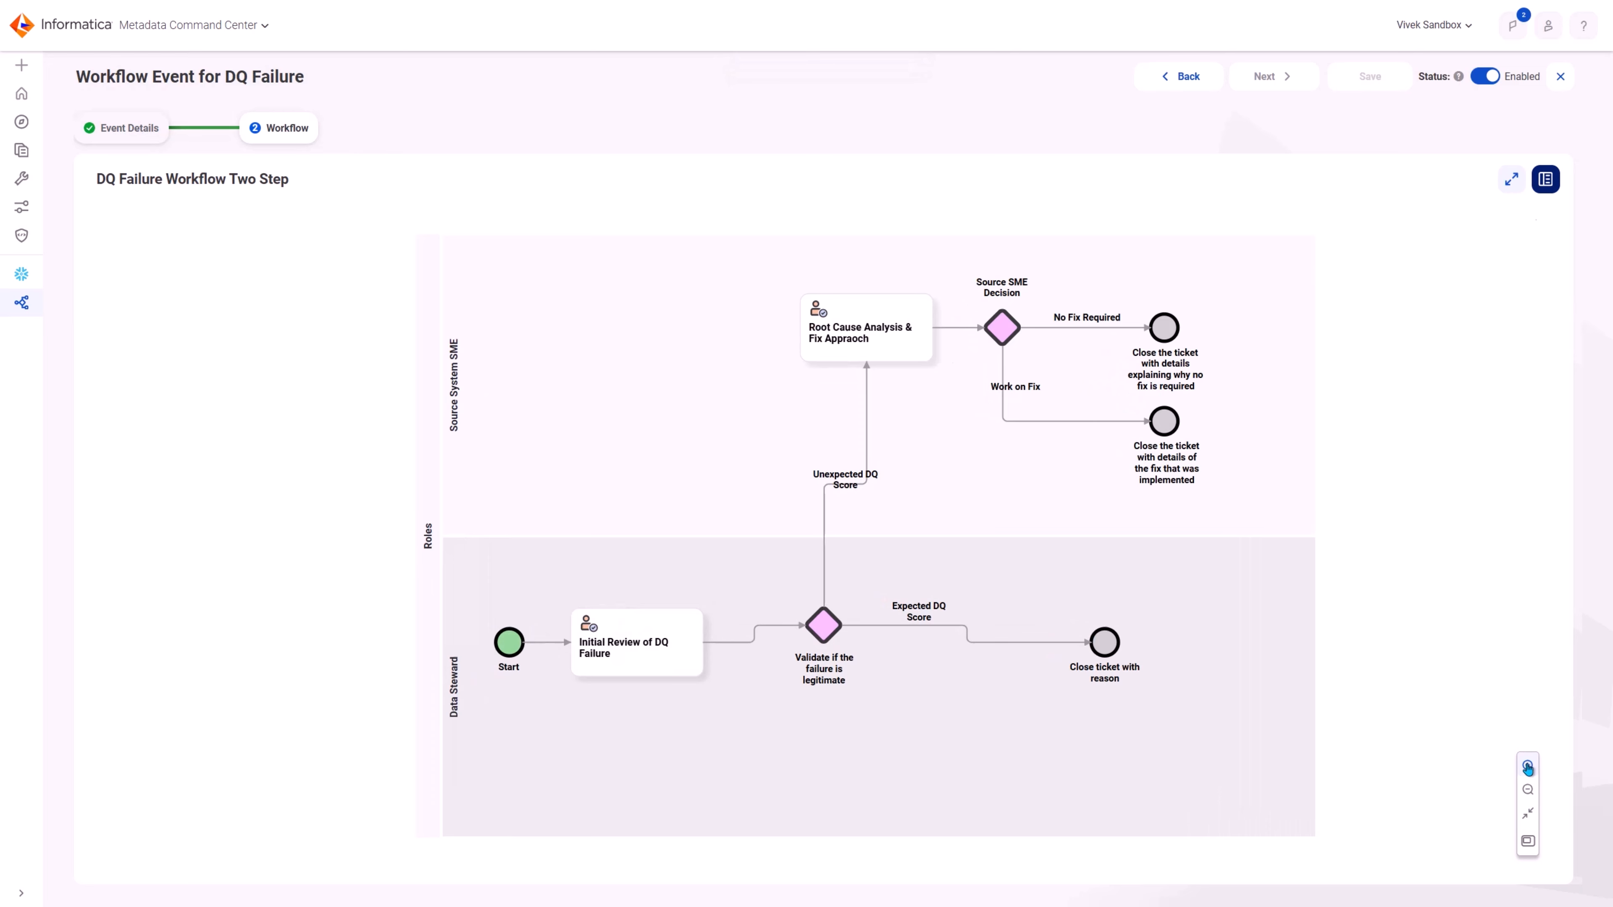
left_click(1528, 766)
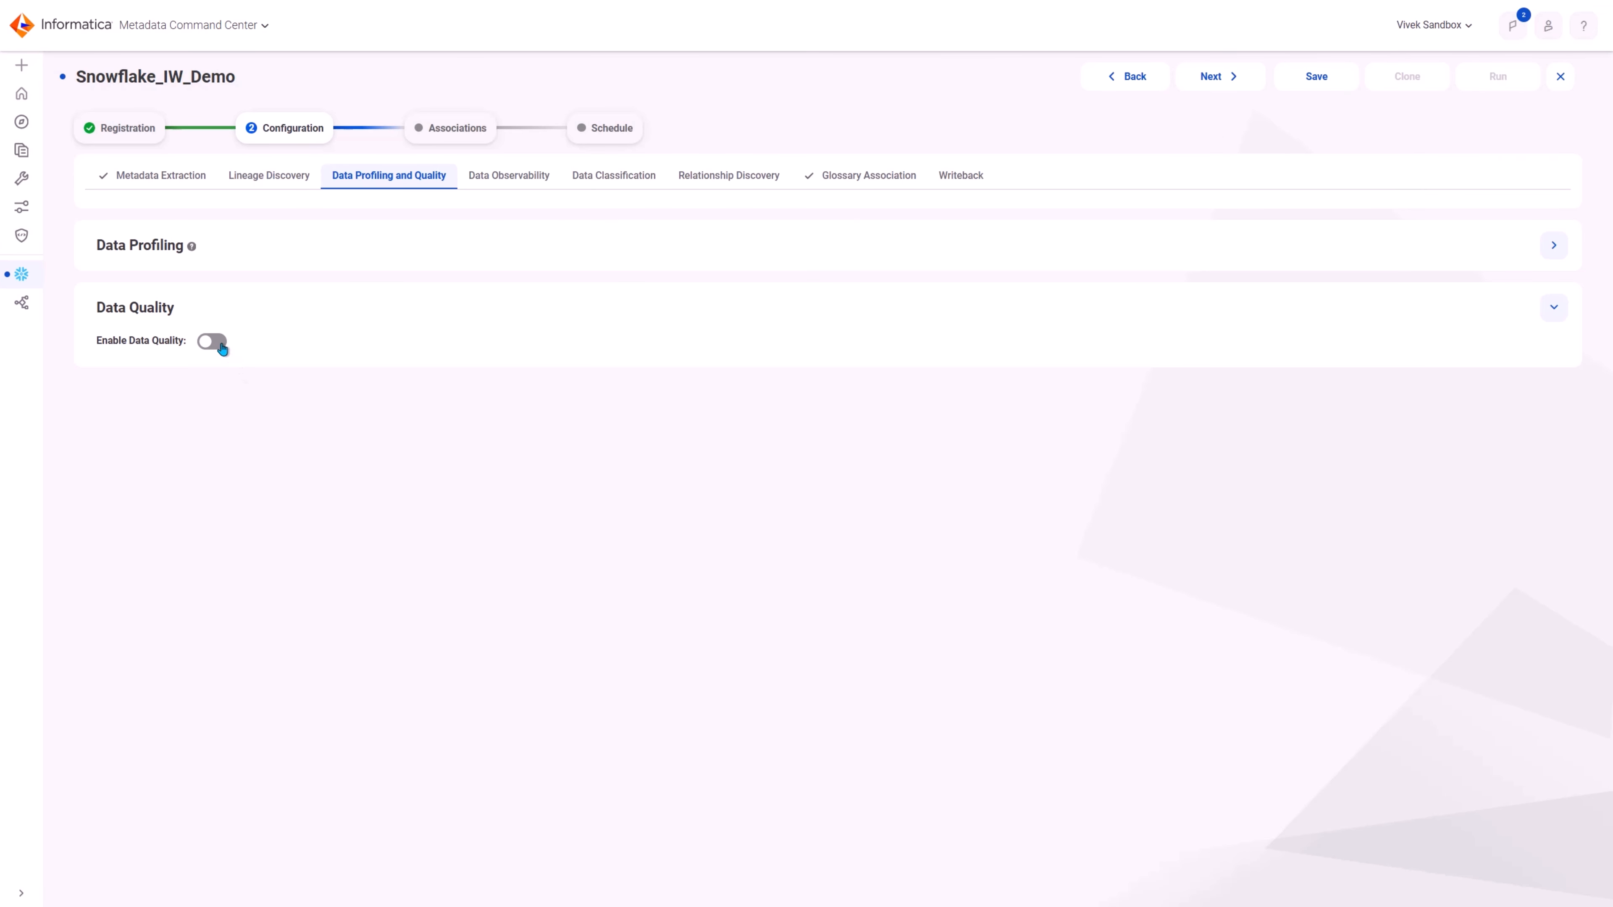
Step: Enable data quality for the Snowflake_IW_Demo catalog source and review its rule automation, remediation and failure ticket parameters
left_click(219, 343)
scroll(975, 416, "down", 3)
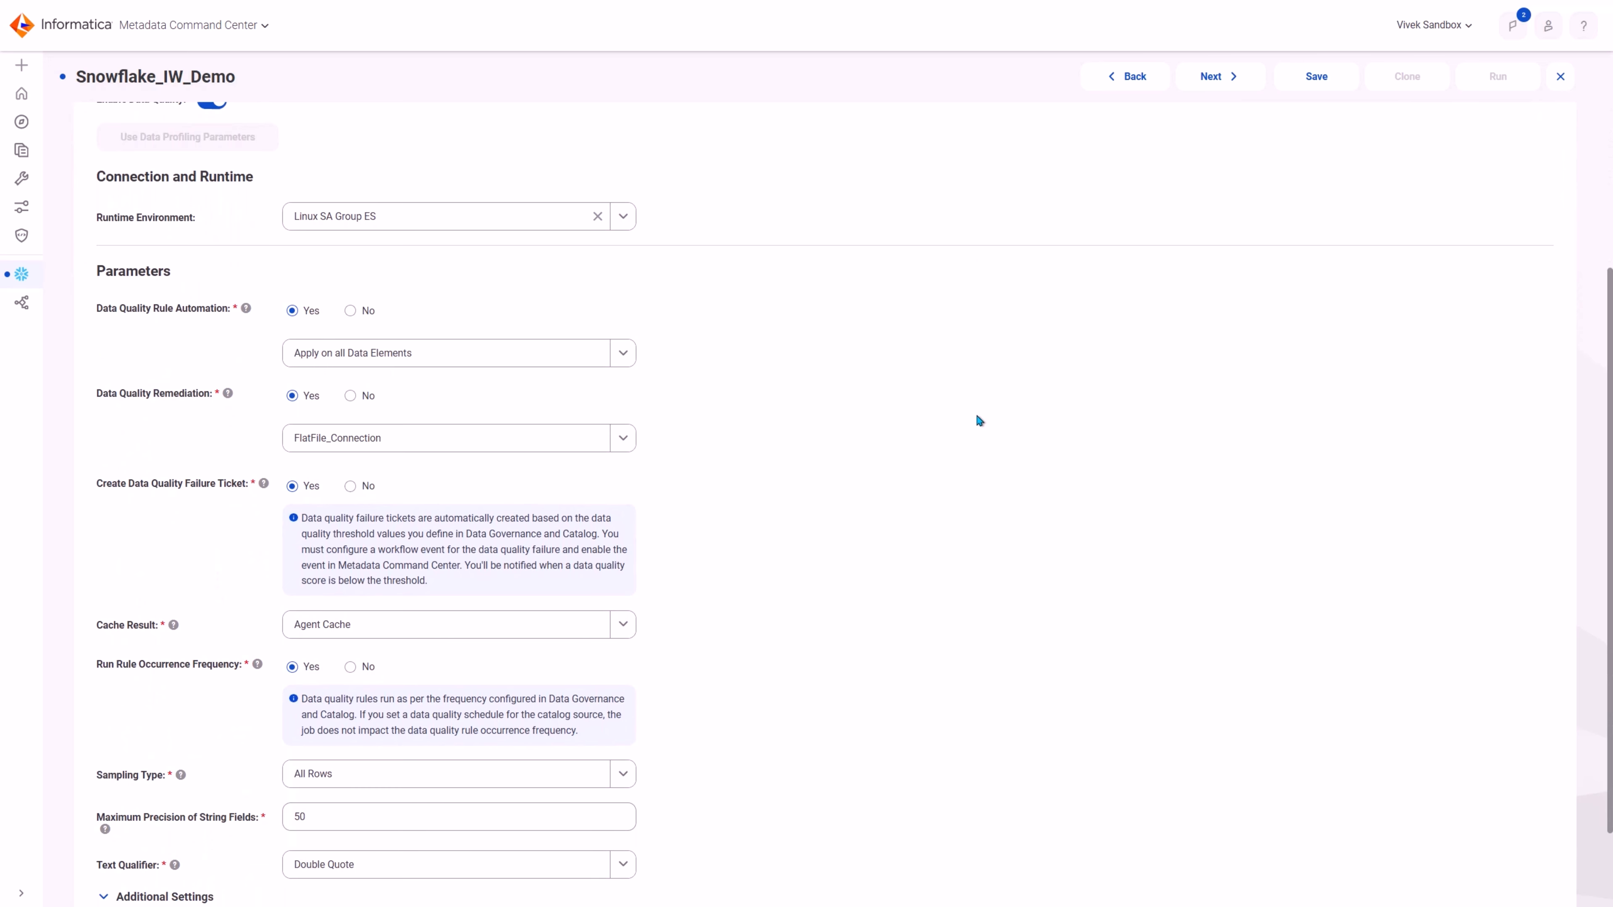
scroll(977, 417, "down", 1)
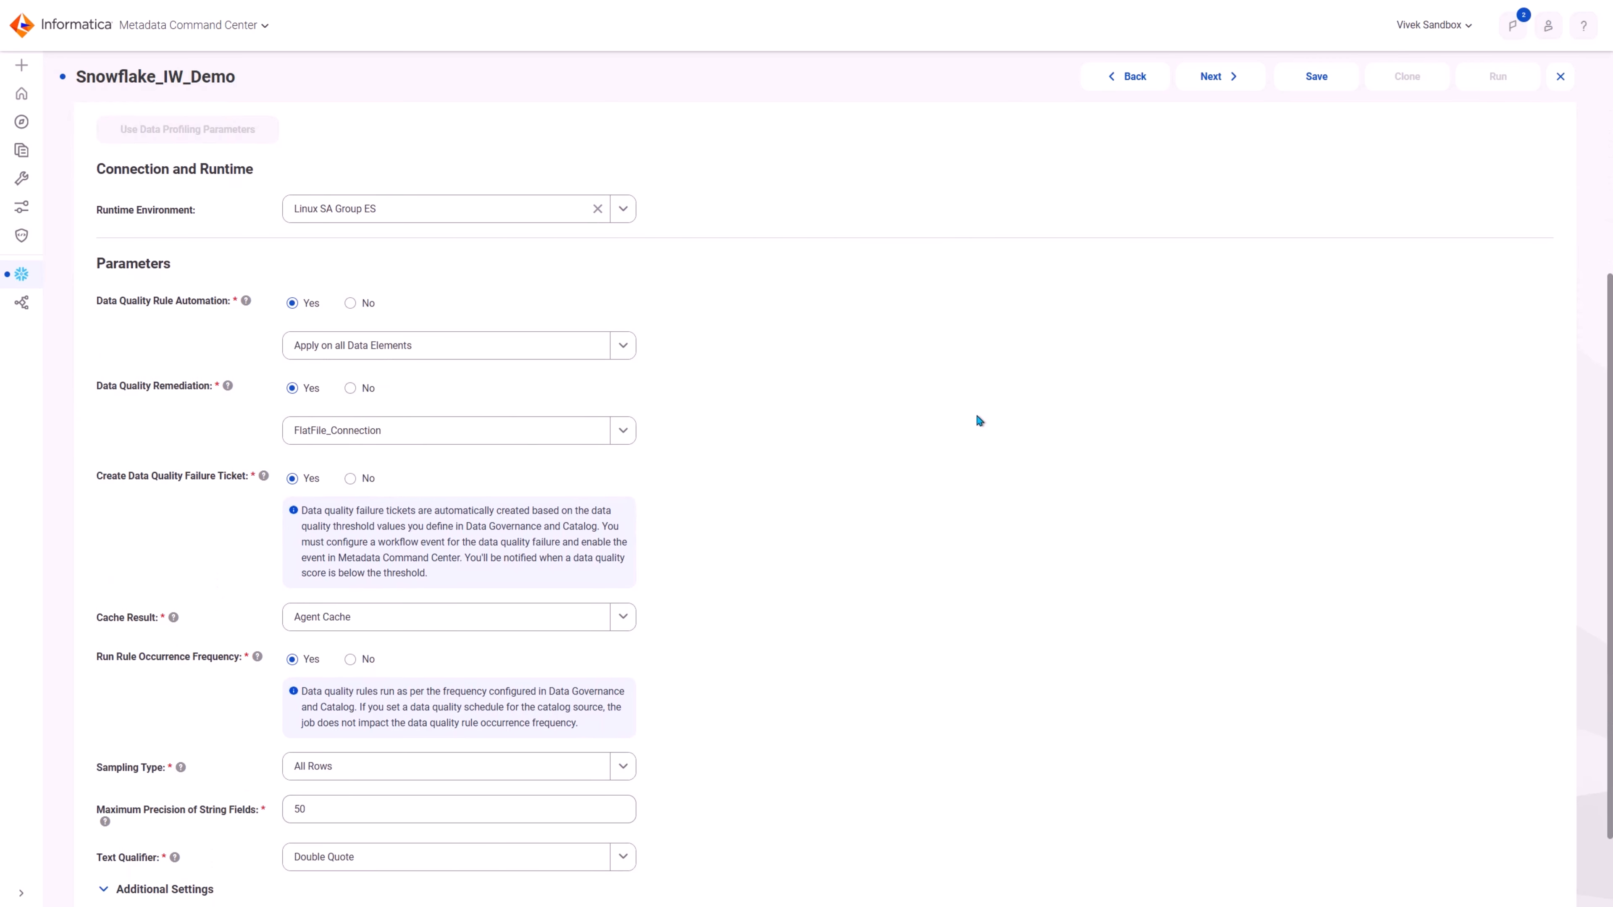
scroll(976, 414, "down", 2)
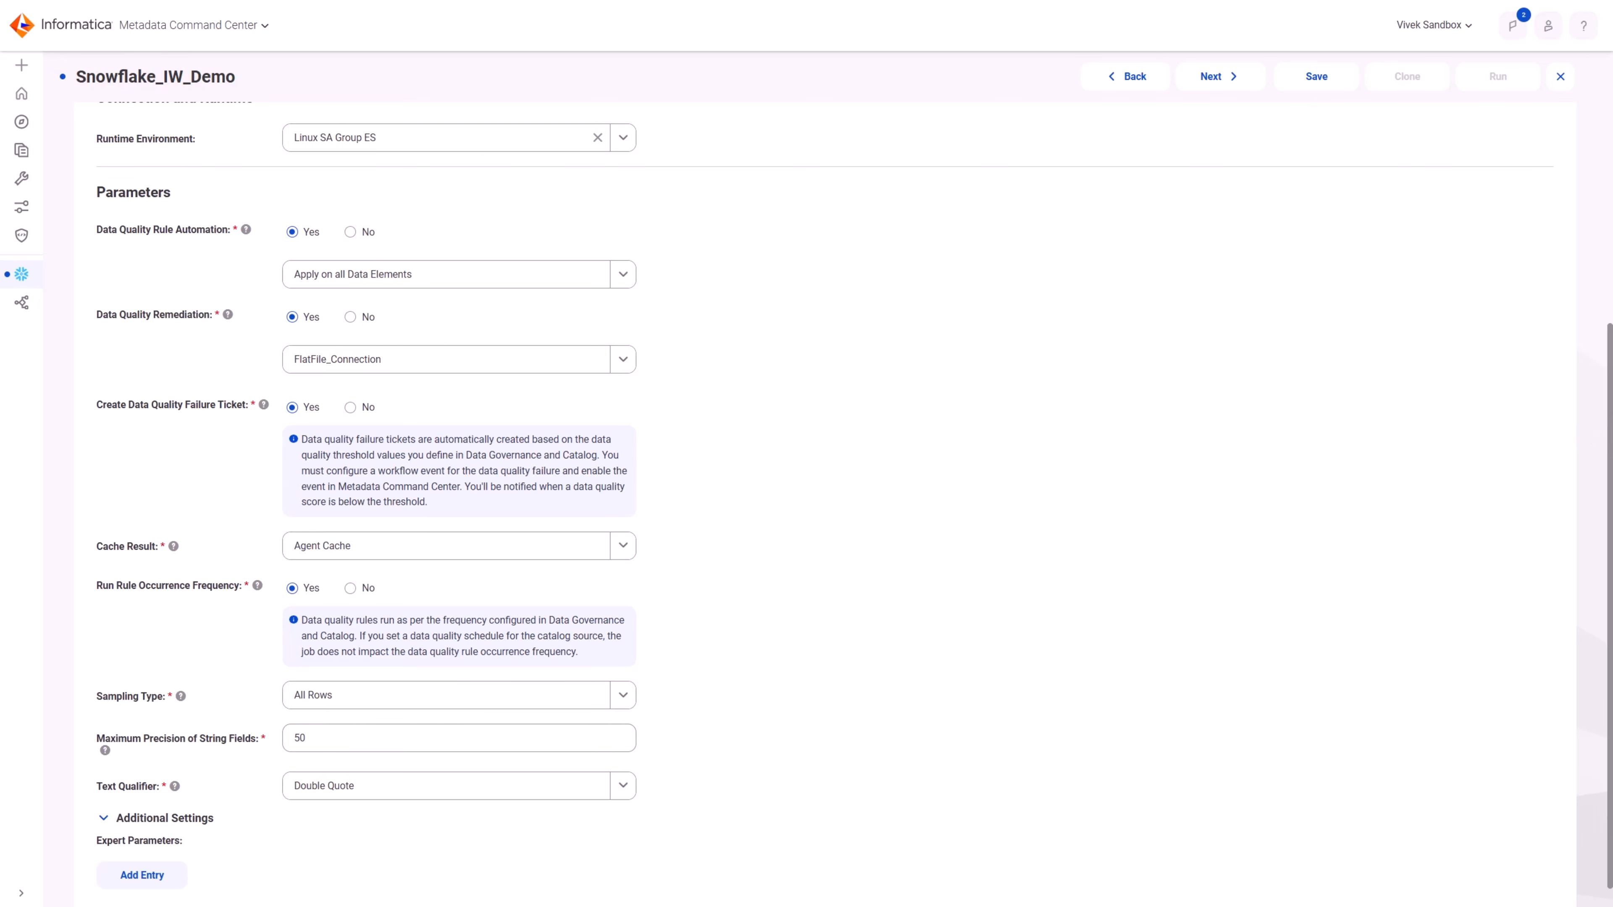
Step: Check the stakeholder assignments of Snowflake_IW_Demo and run its catalog source job with Data Quality selected
left_click(450, 130)
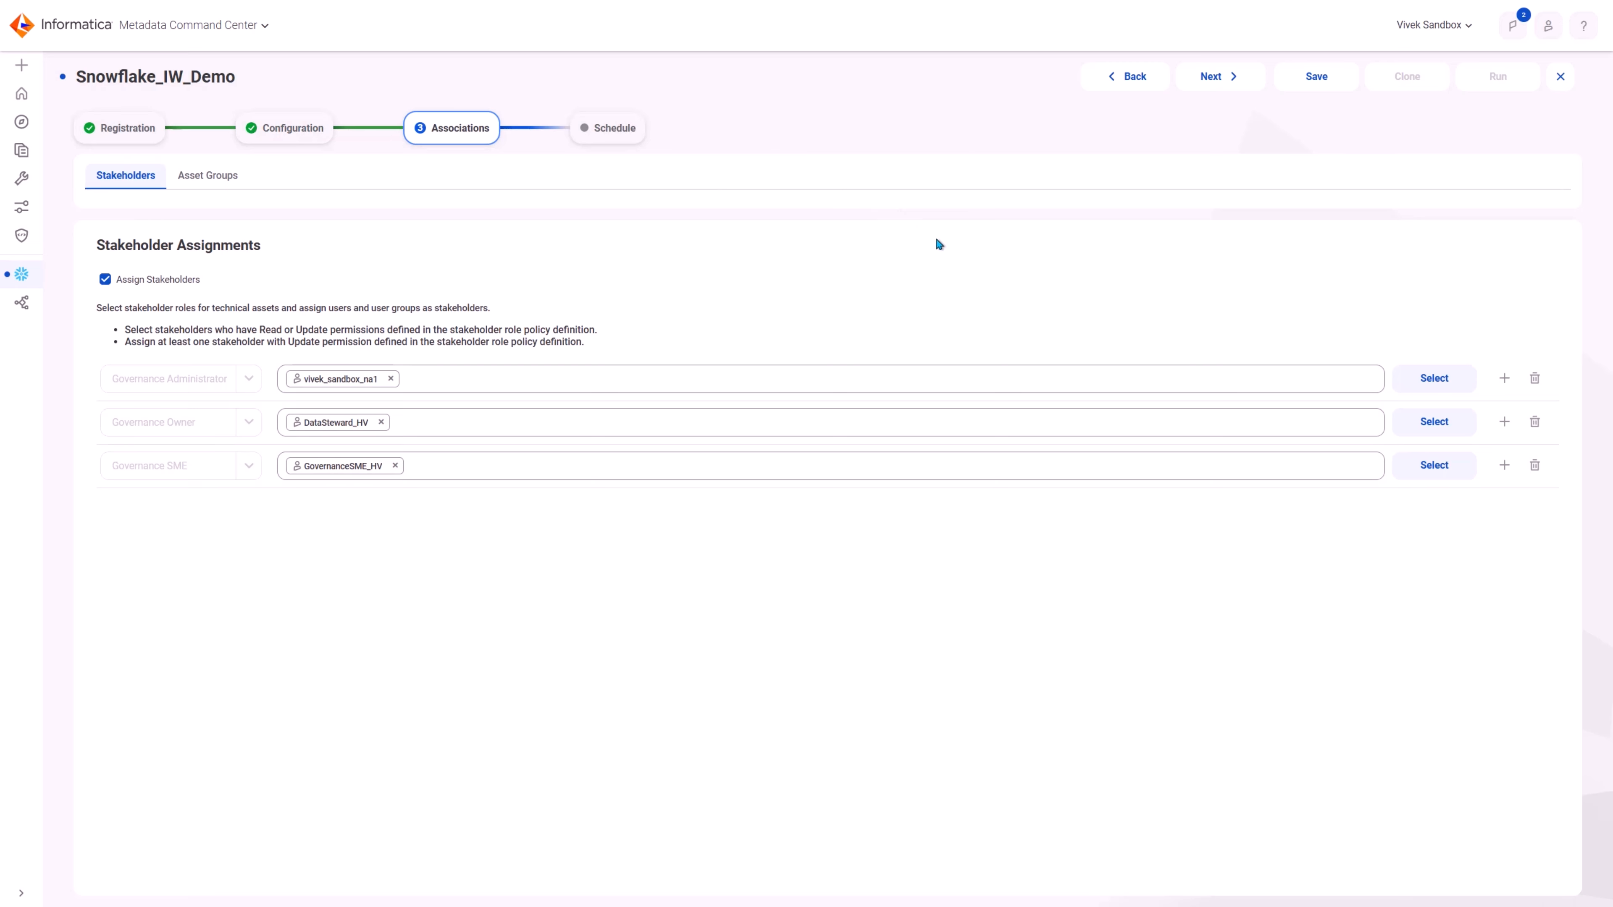
left_click(1494, 77)
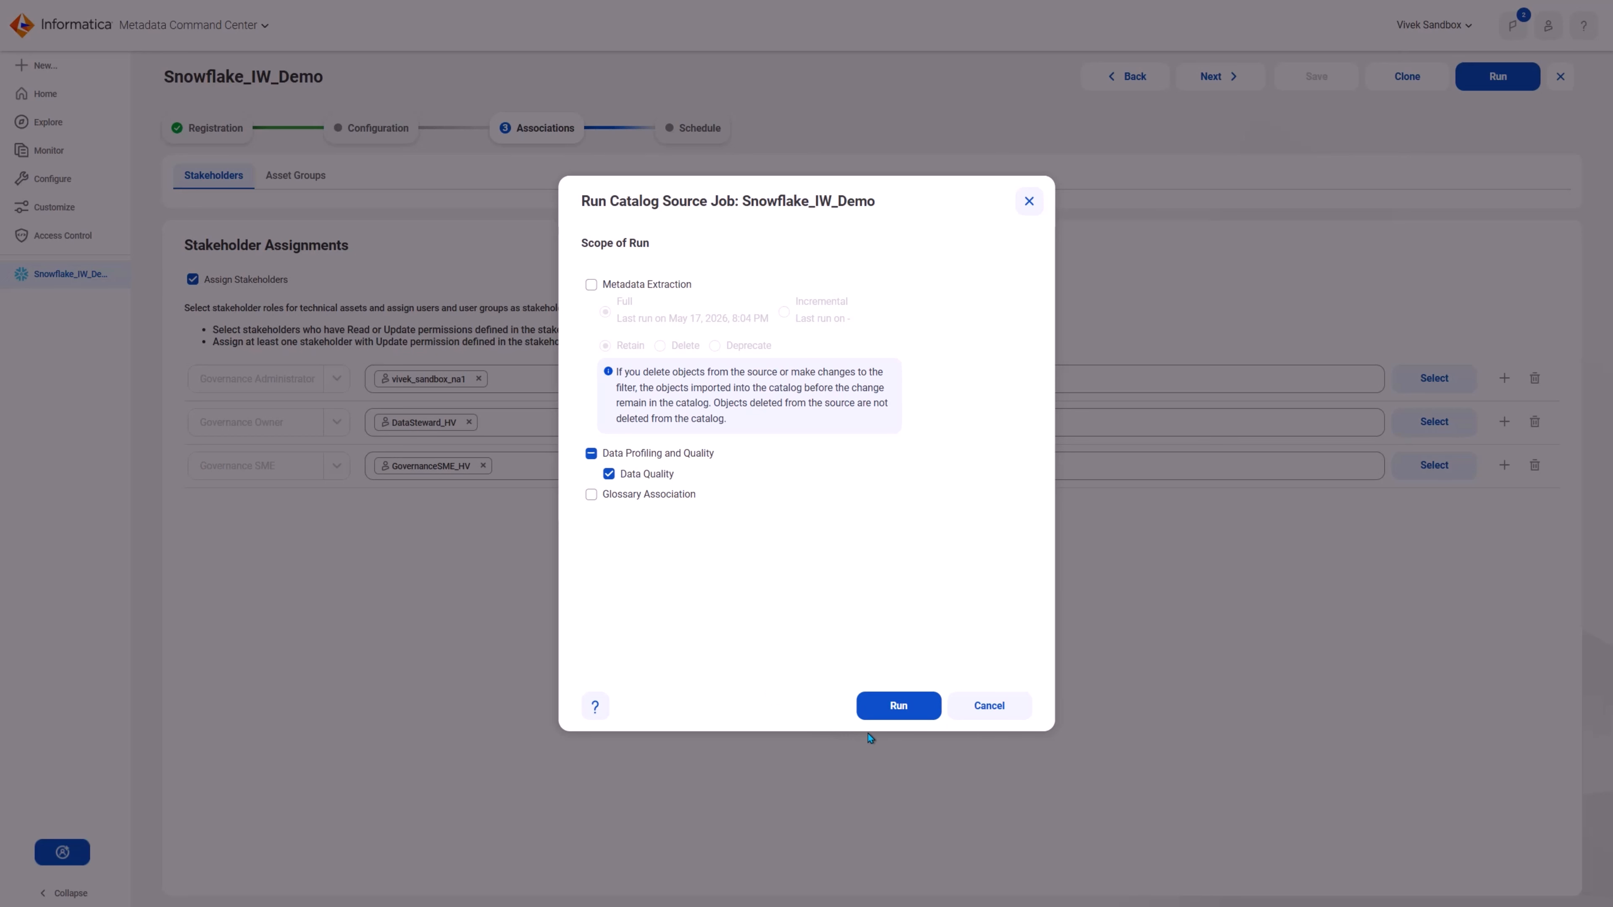
left_click(902, 699)
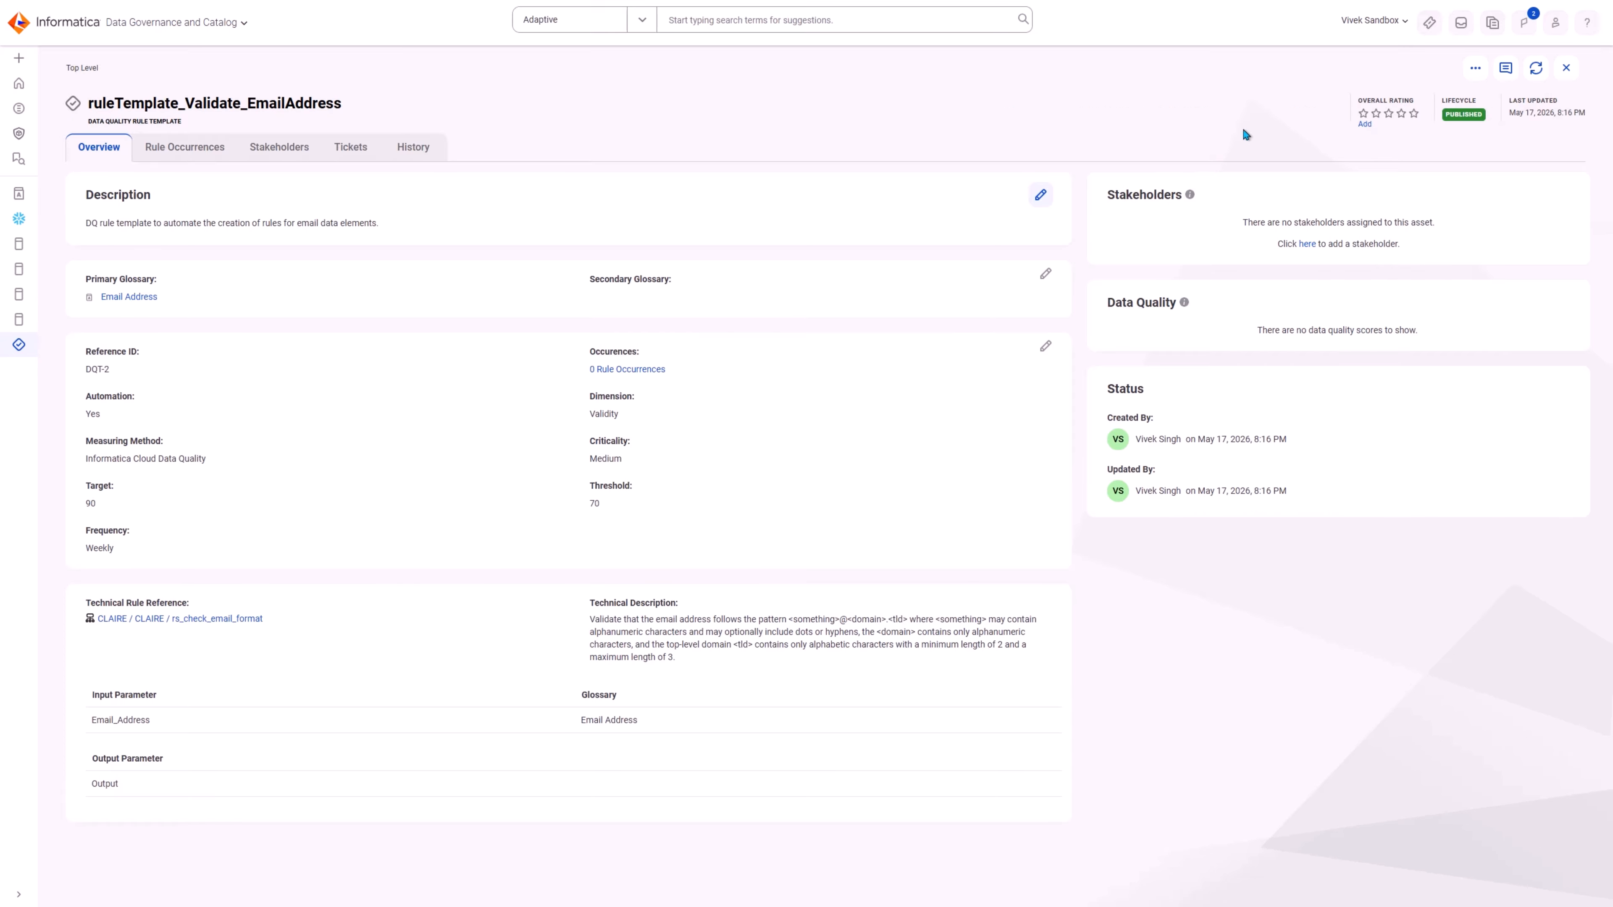
Step: Refresh the ruleTemplate_Validate_EmailAddress rule template in Data Governance and Catalog and open its rule occurrences
left_click(1537, 69)
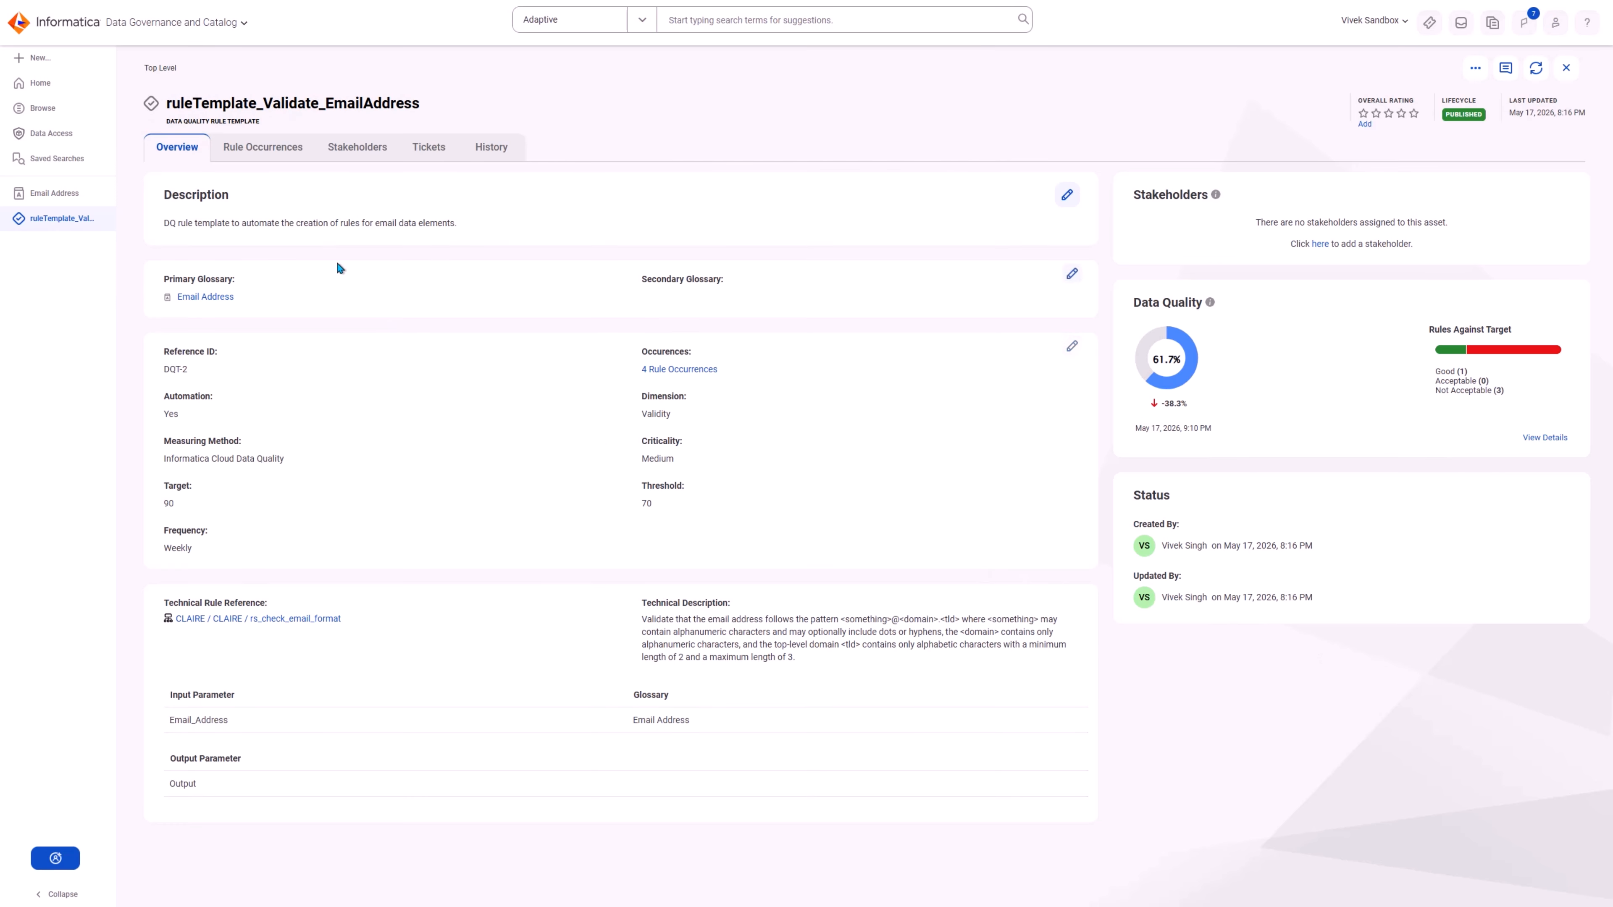
left_click(274, 150)
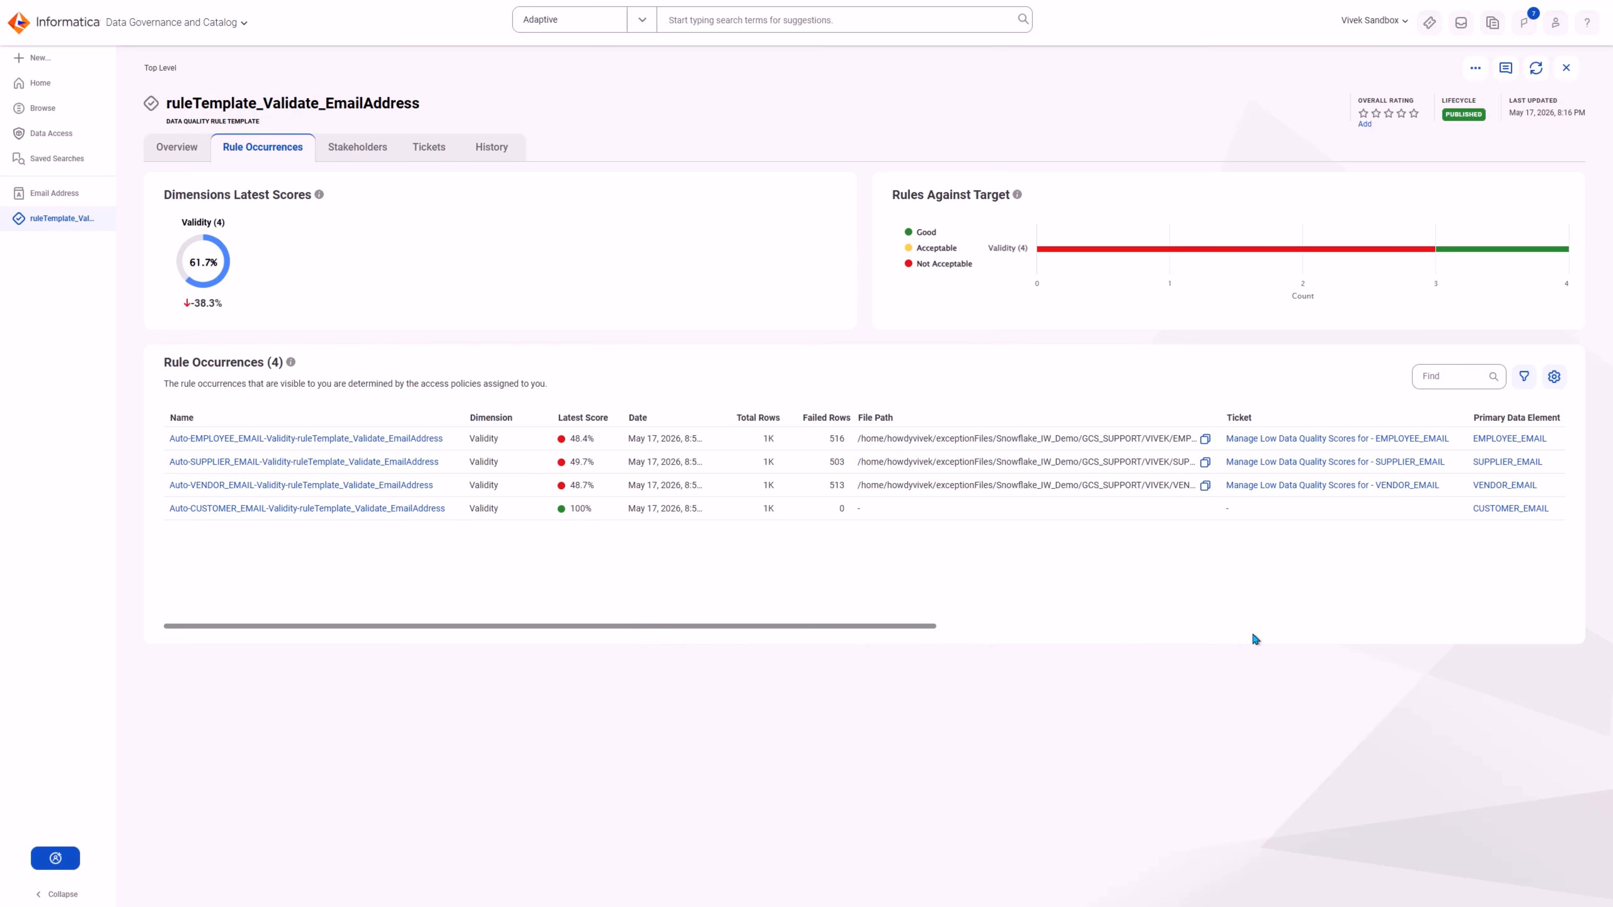
Step: Copy the exception file path of the EMPLOYEE_EMAIL rule occurrence and examine the further columns of that exception file in Excel
left_click(1205, 439)
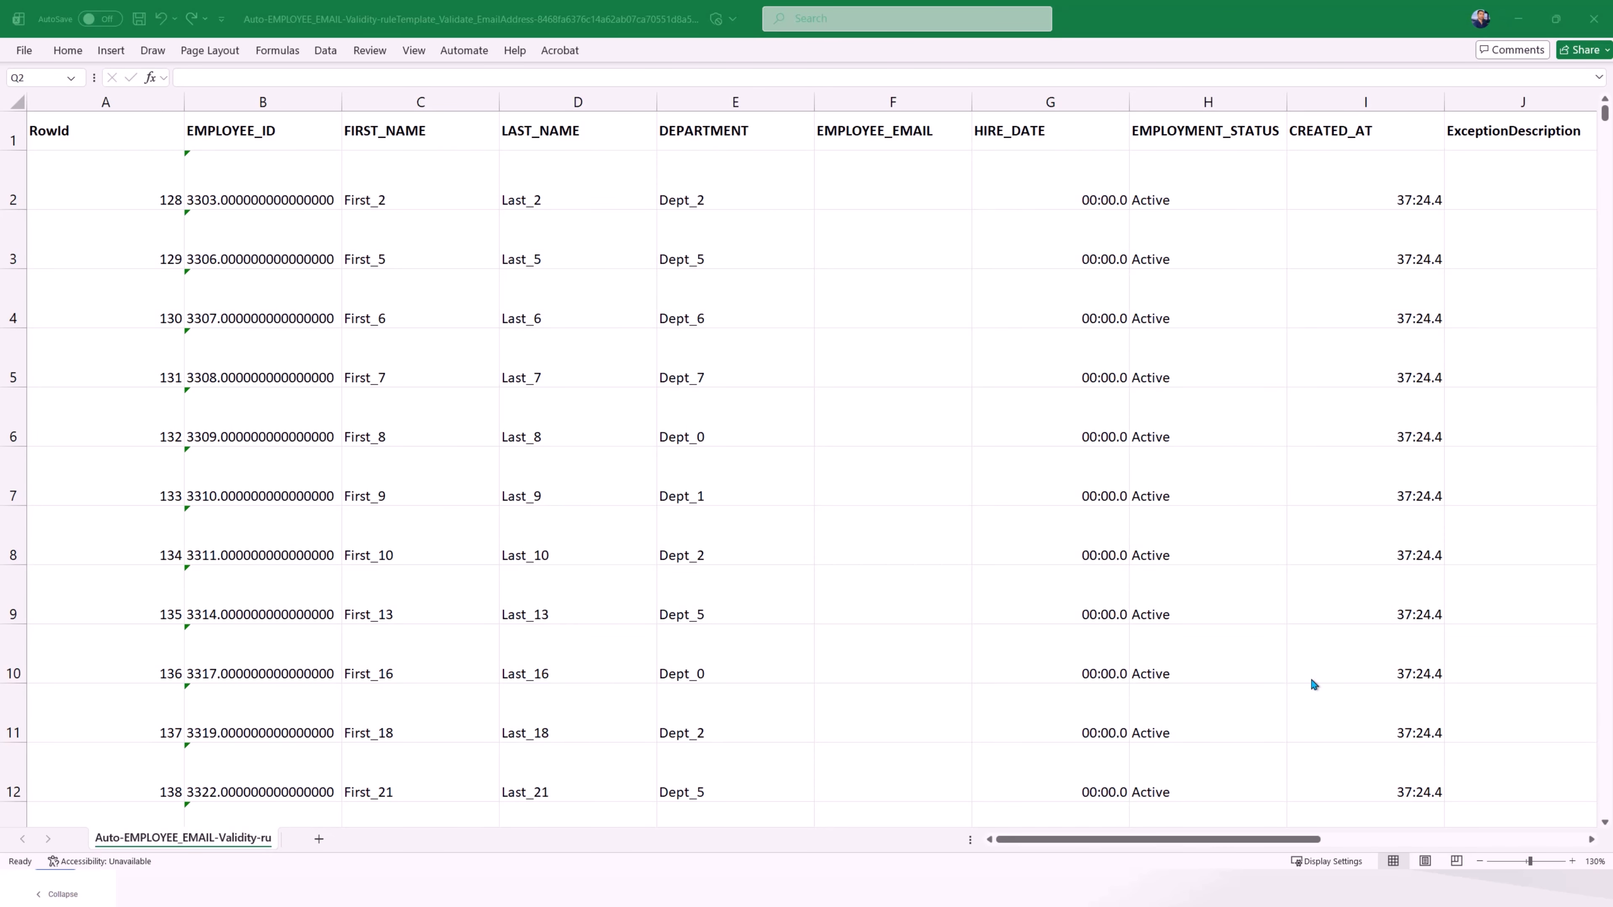
left_click_drag(1087, 845, 1433, 840)
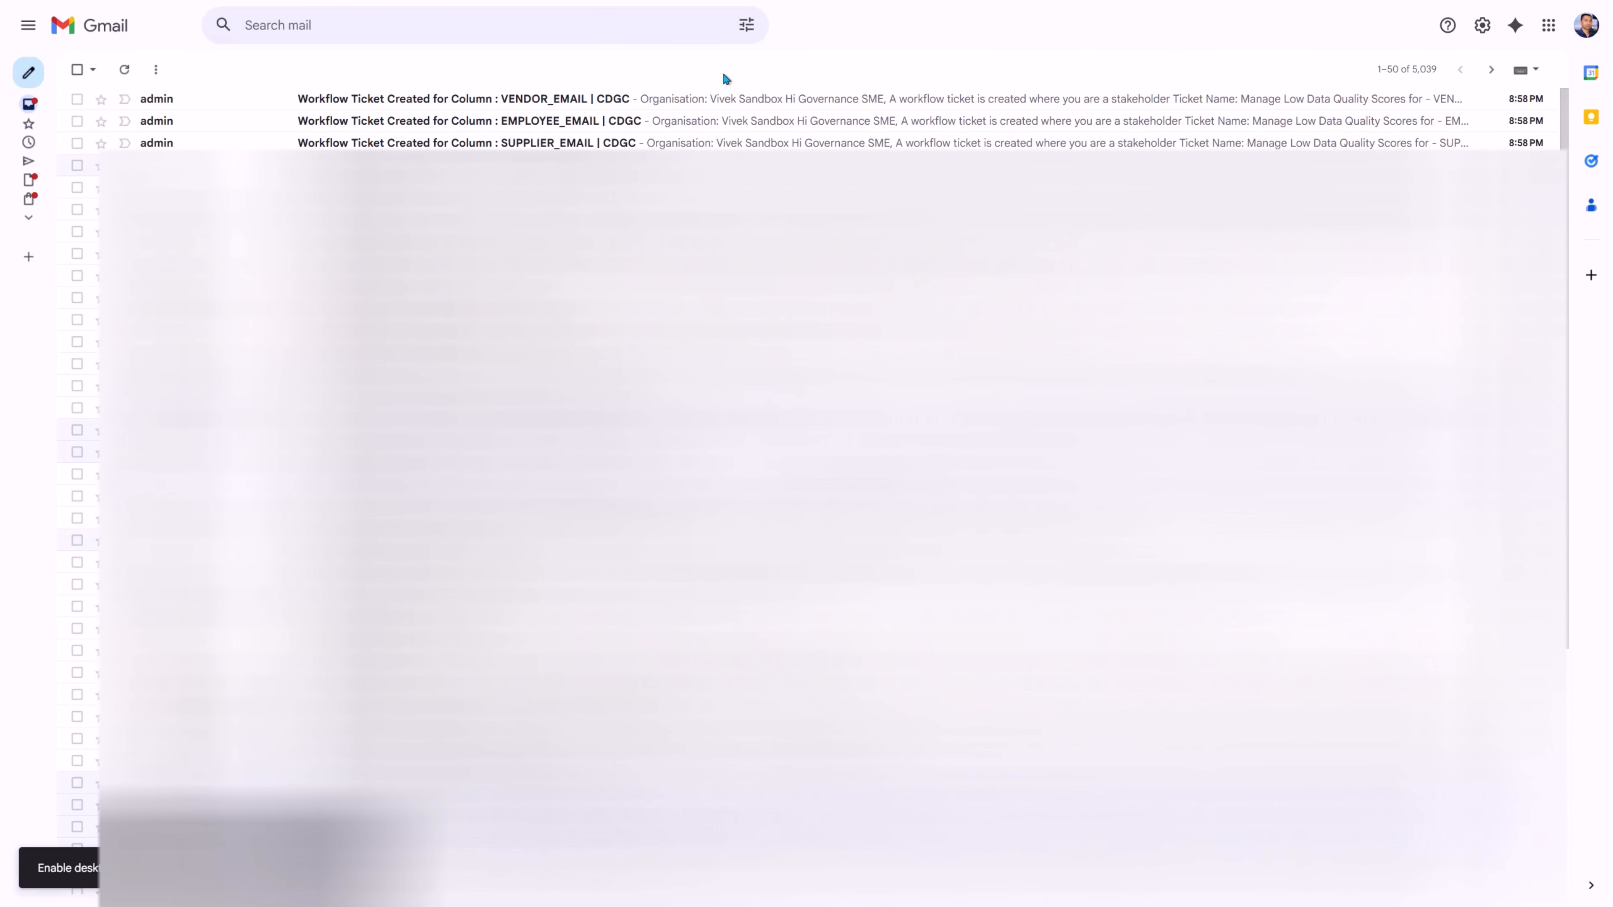
Step: Open the VENDOR_EMAIL workflow ticket e-mail in Gmail, and check the signed-in account and notifications in Data Governance and Catalog
left_click(615, 100)
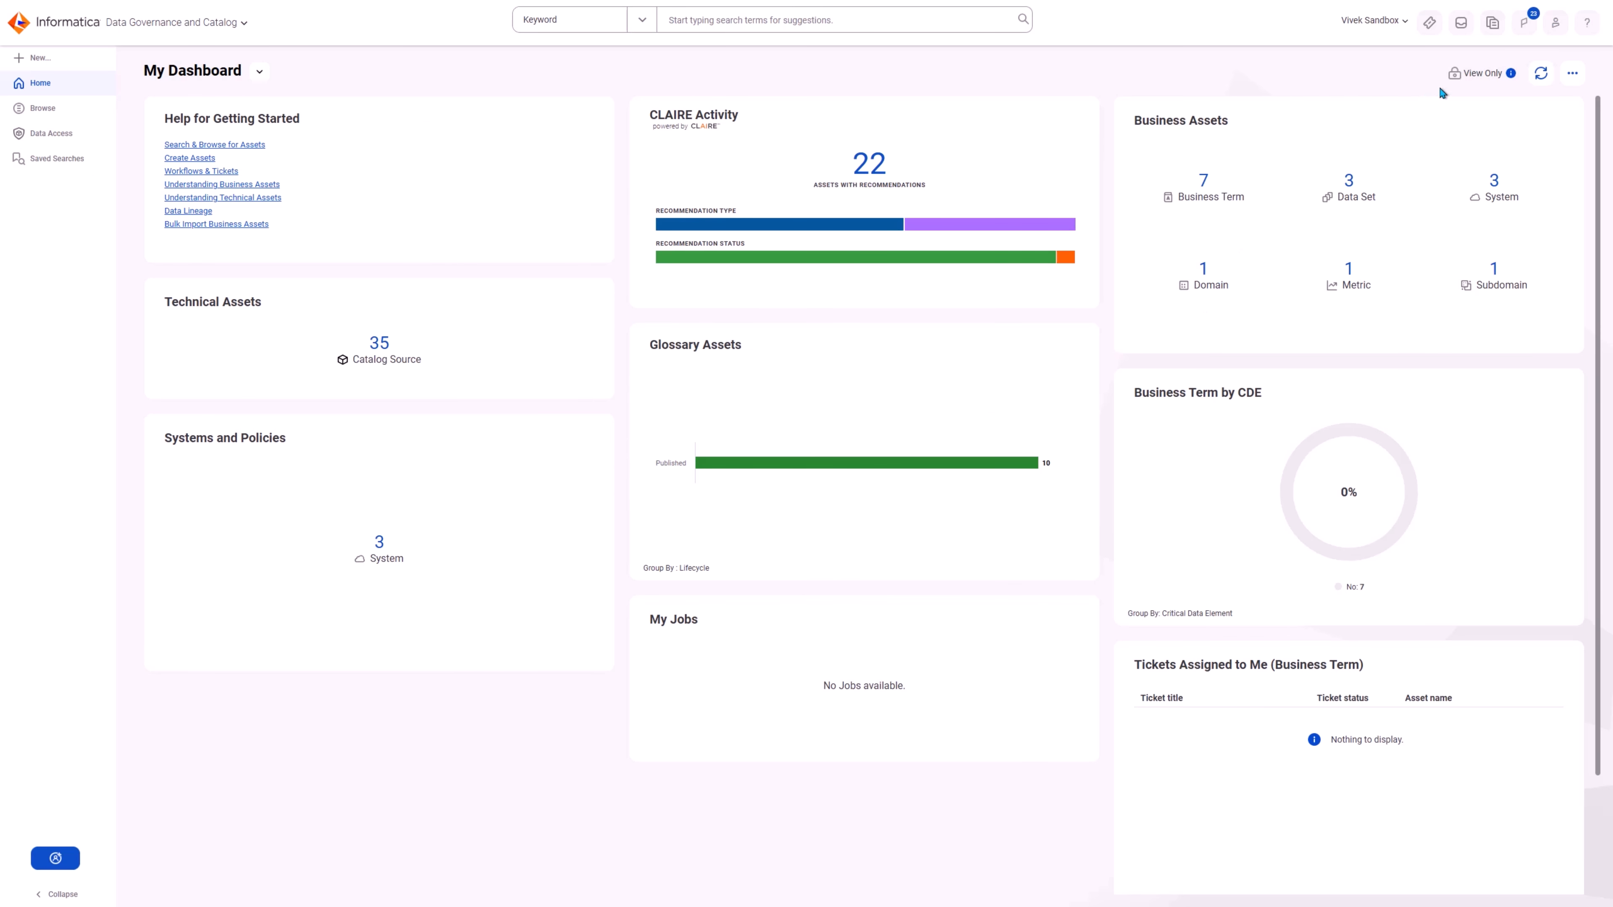
left_click(1556, 26)
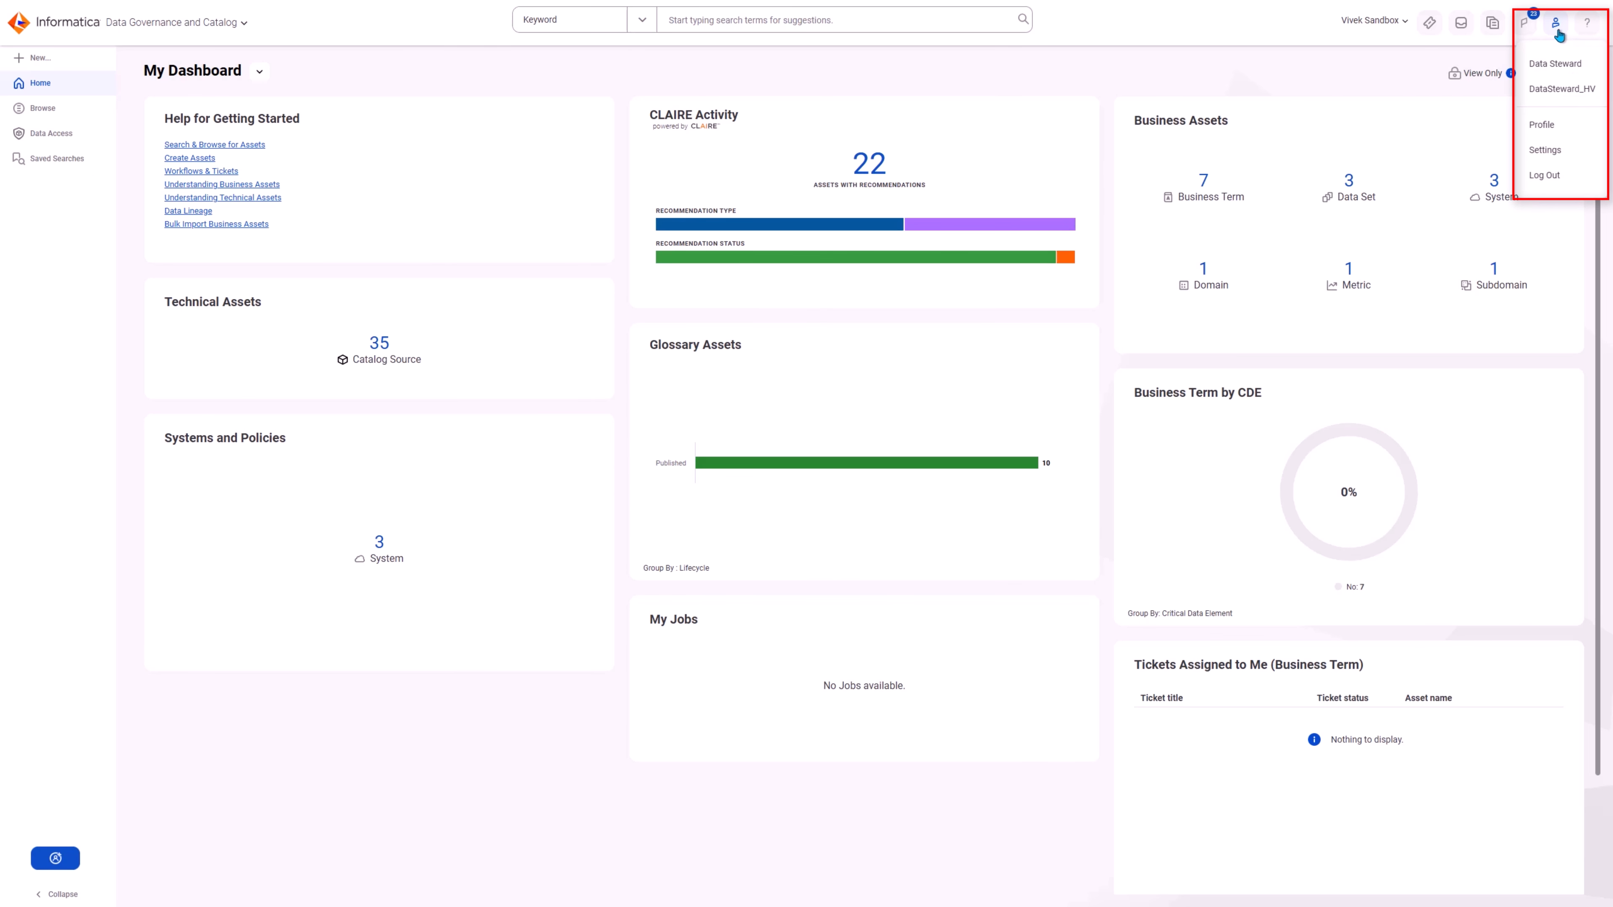
left_click(1523, 23)
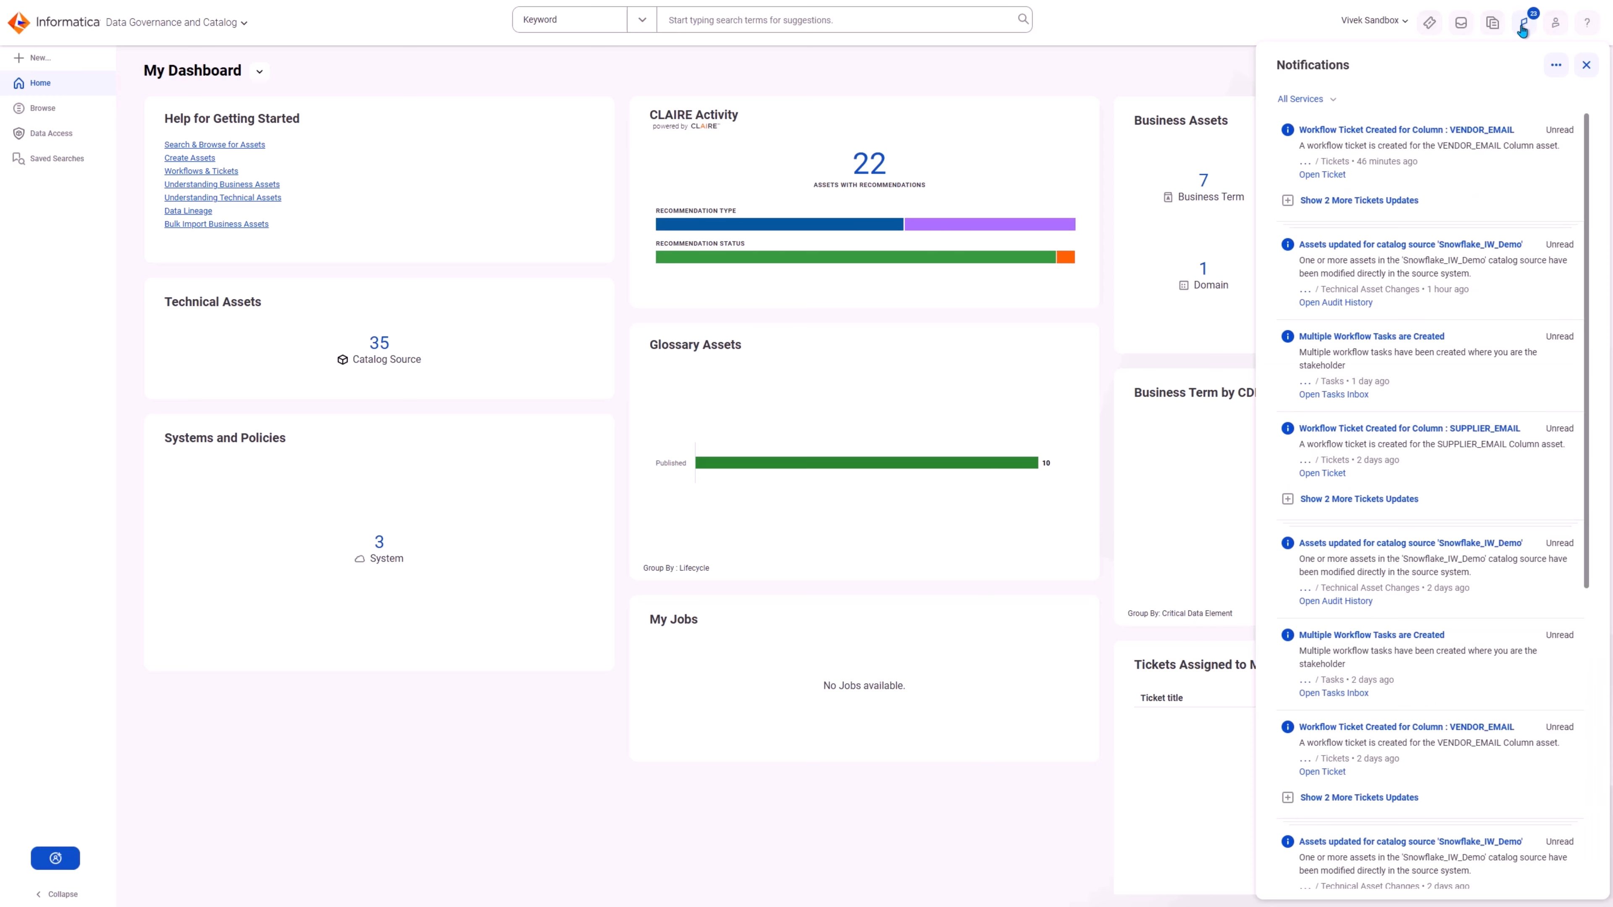
Step: Expand the two further ticket updates under the latest VENDOR_EMAIL notification, and open the Tasks Inbox
left_click(1287, 201)
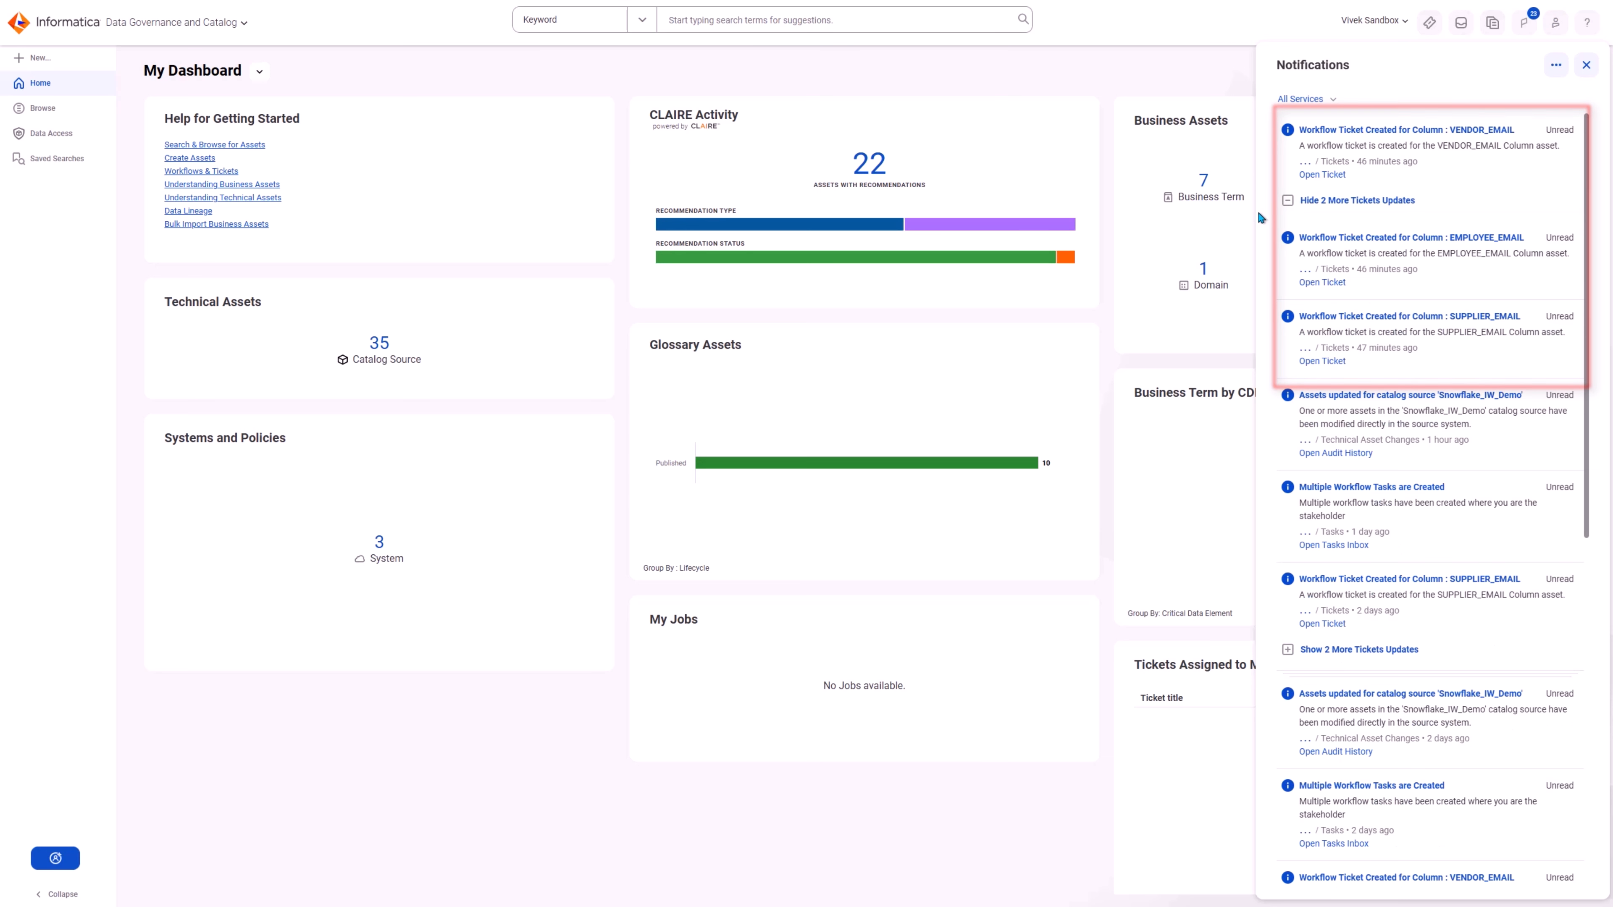
left_click(1187, 90)
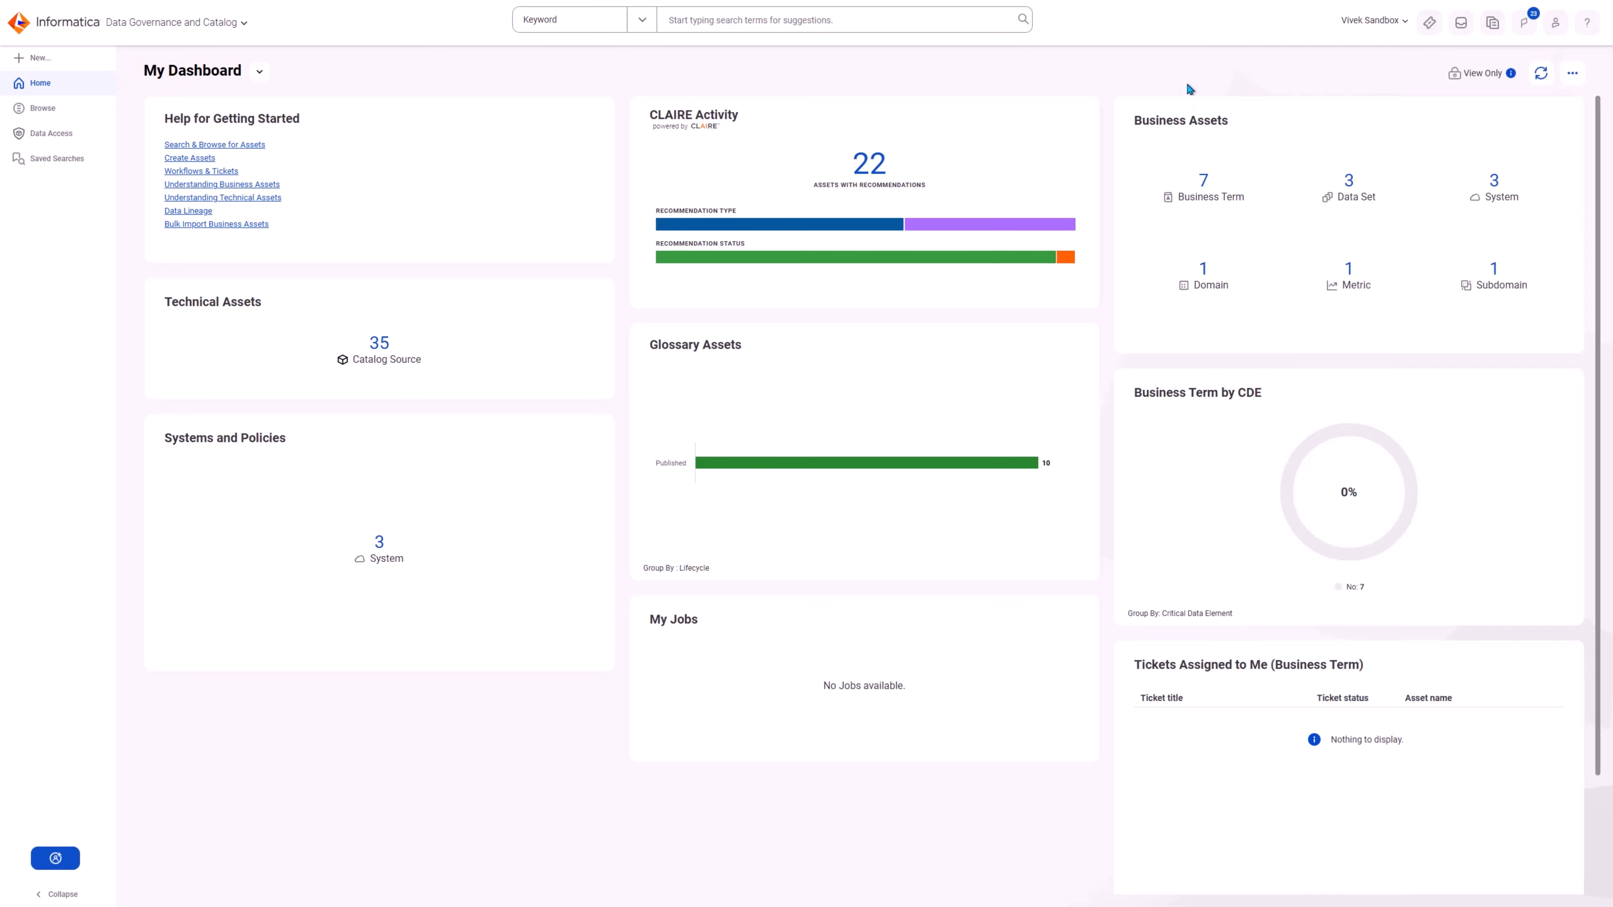
left_click(1460, 22)
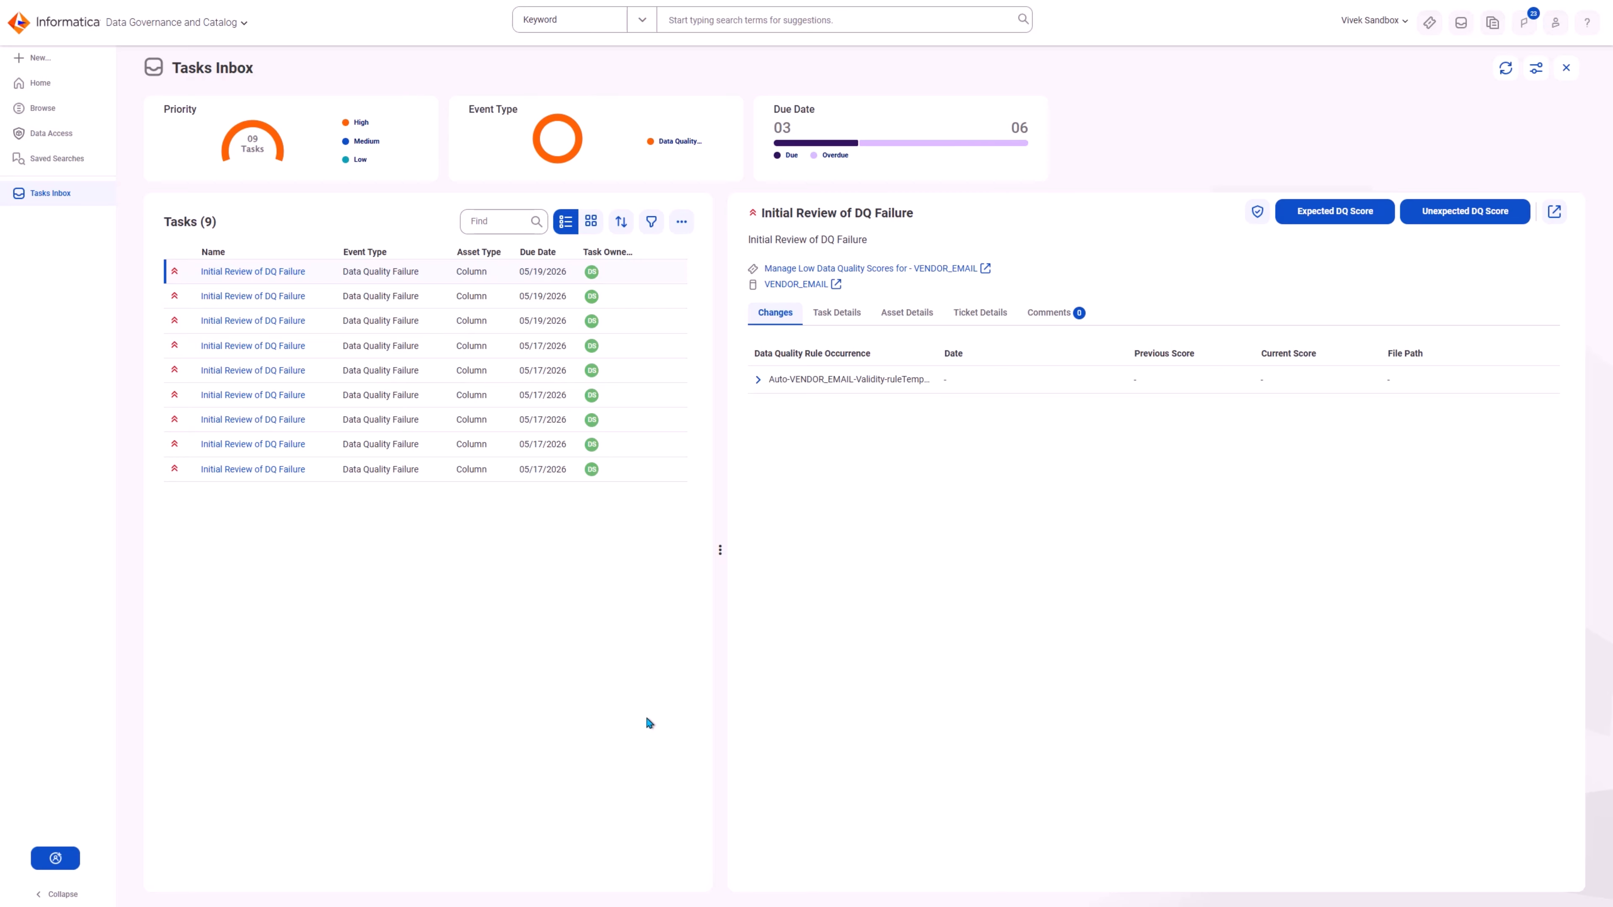
Step: Examine the task details, asset details, ticket details and comments of the VENDOR_EMAIL initial review task
left_click(836, 312)
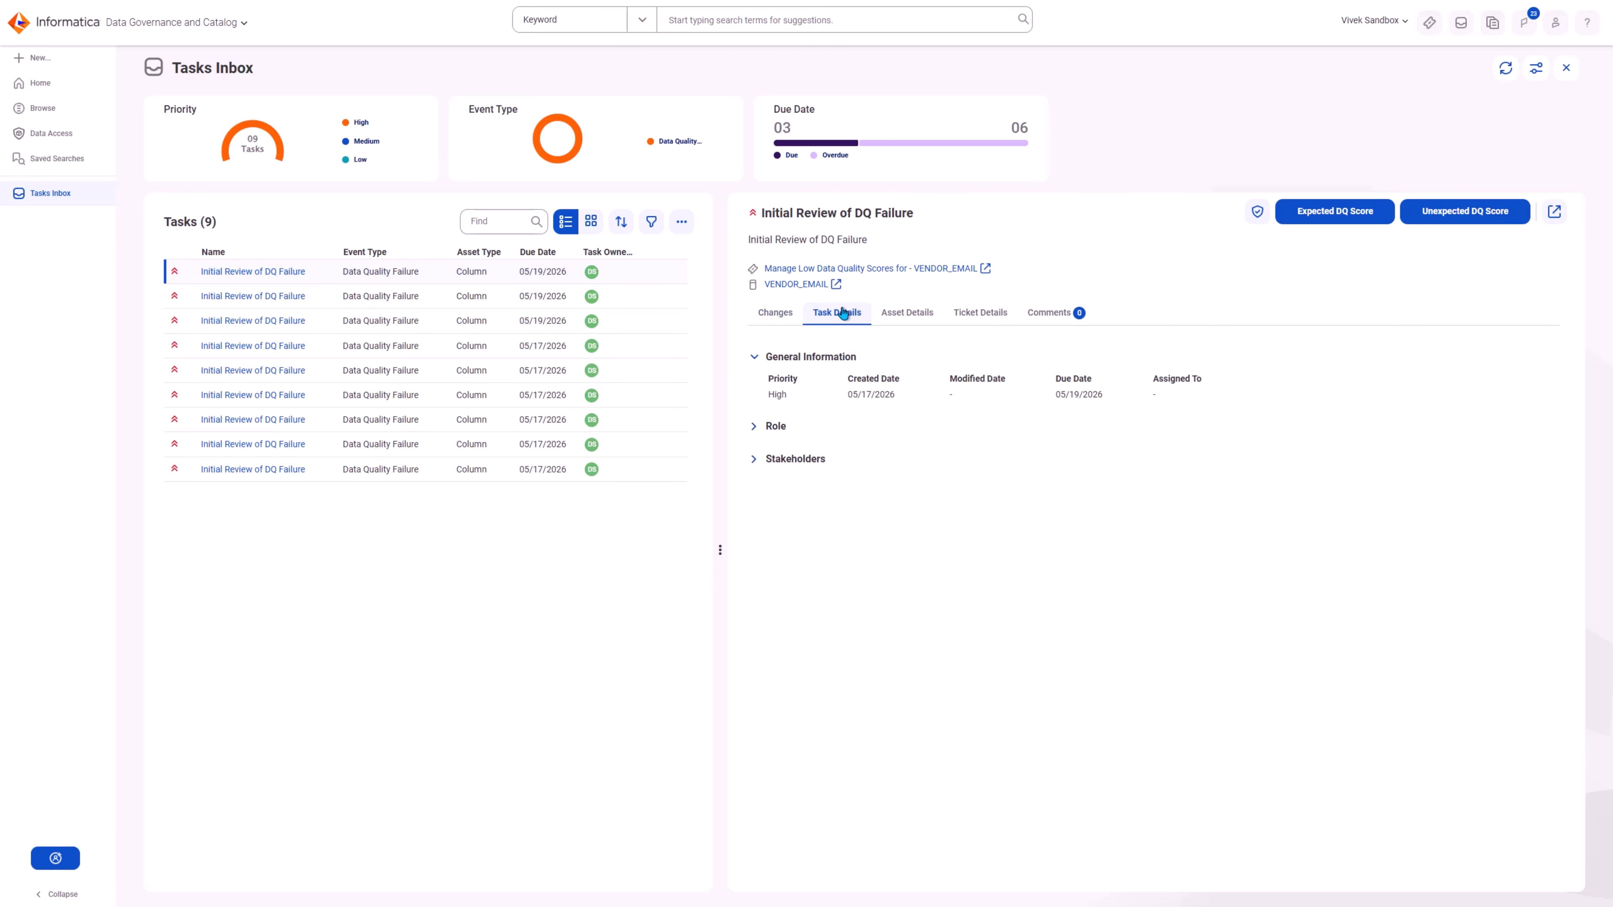
left_click(909, 316)
left_click(978, 316)
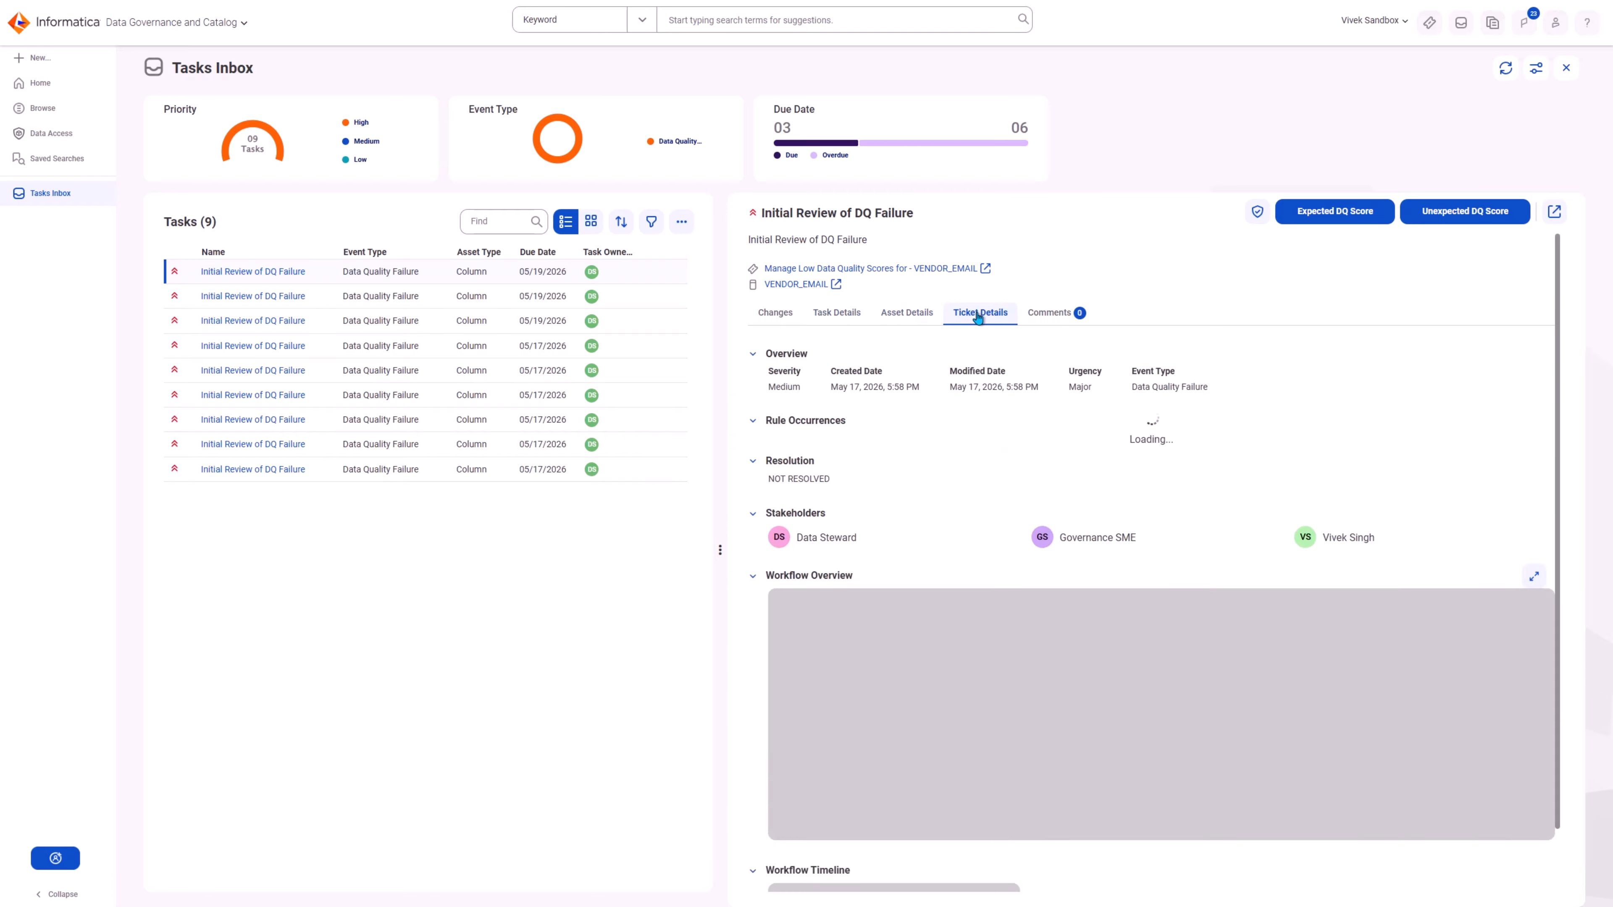
scroll(1343, 620, "down", 5)
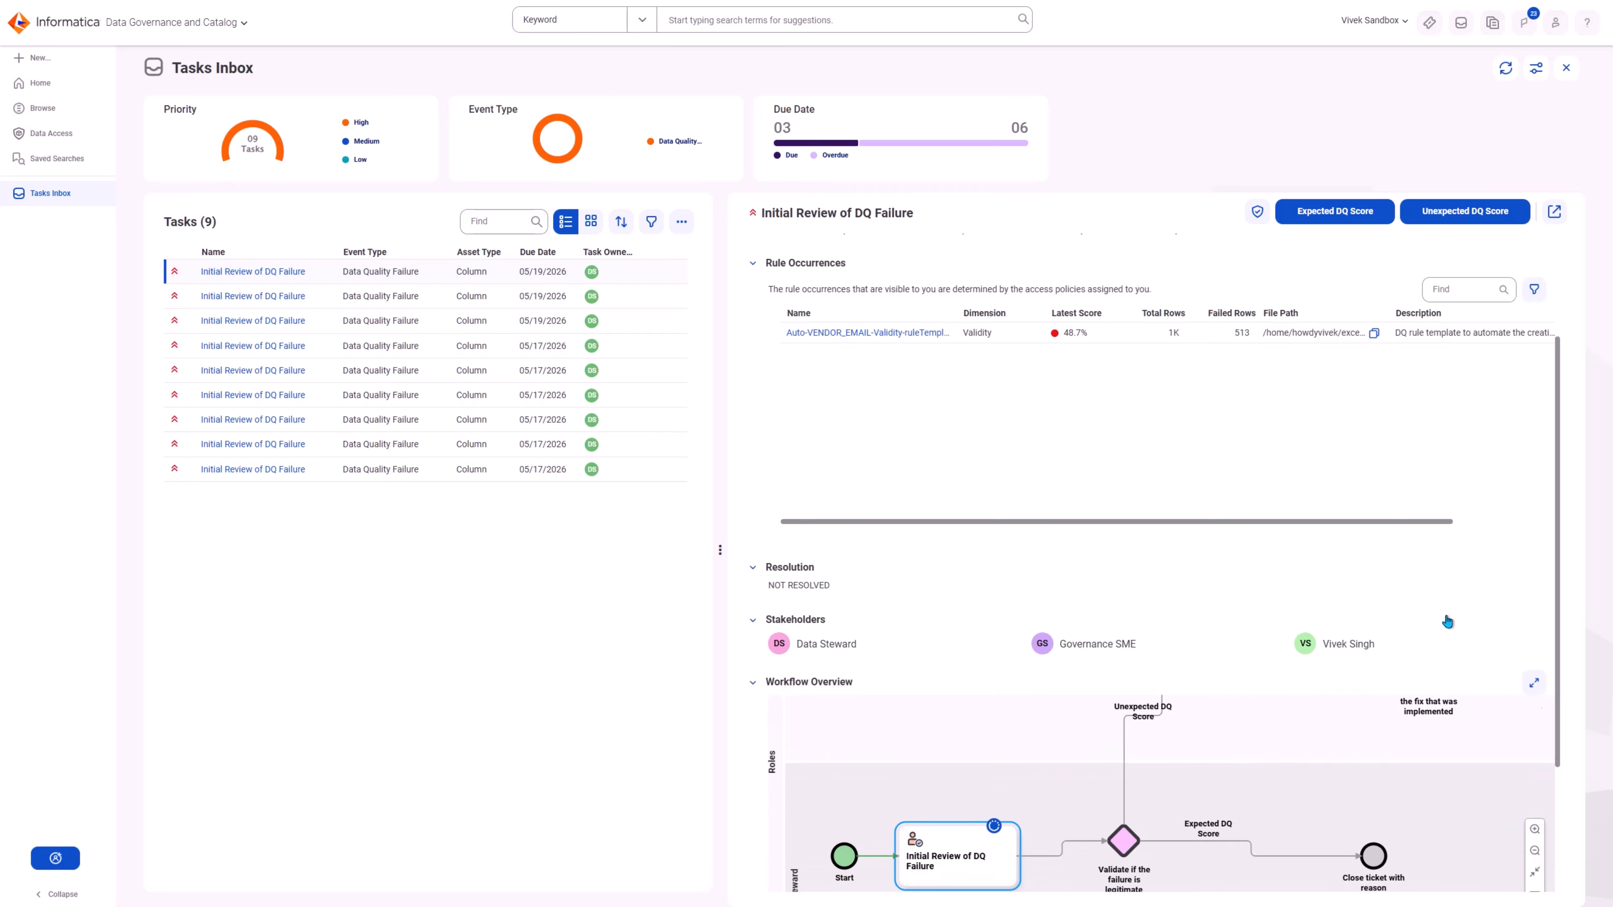
scroll(1129, 801, "up", 5)
left_click(1051, 312)
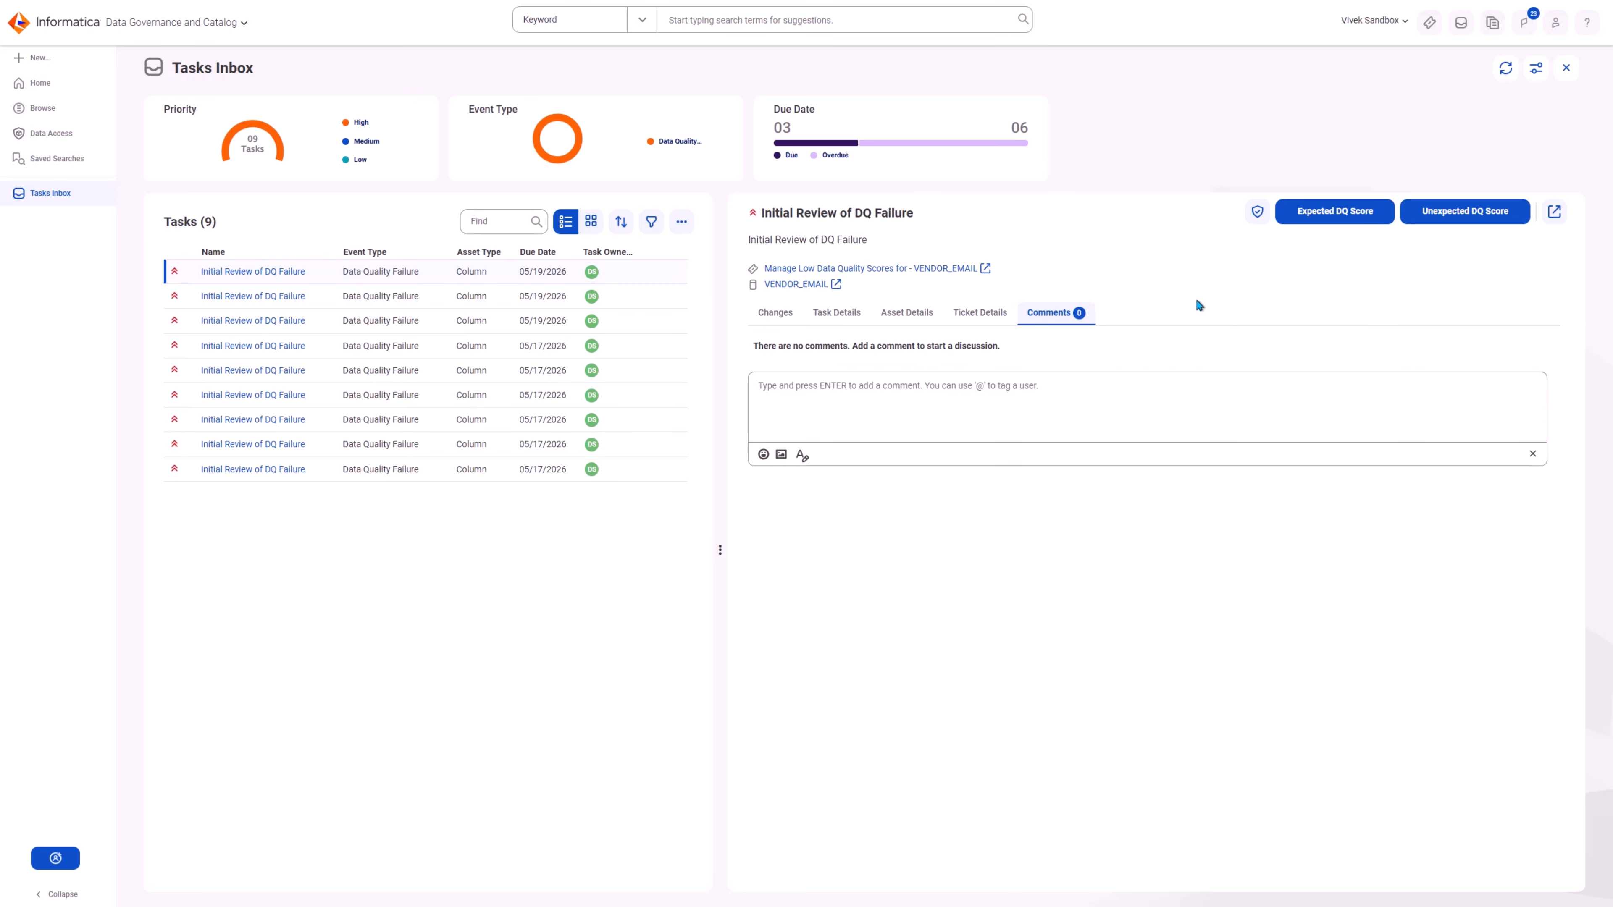
Step: Complete the VENDOR_EMAIL initial review task as Expected DQ Score with a comment
left_click(1335, 211)
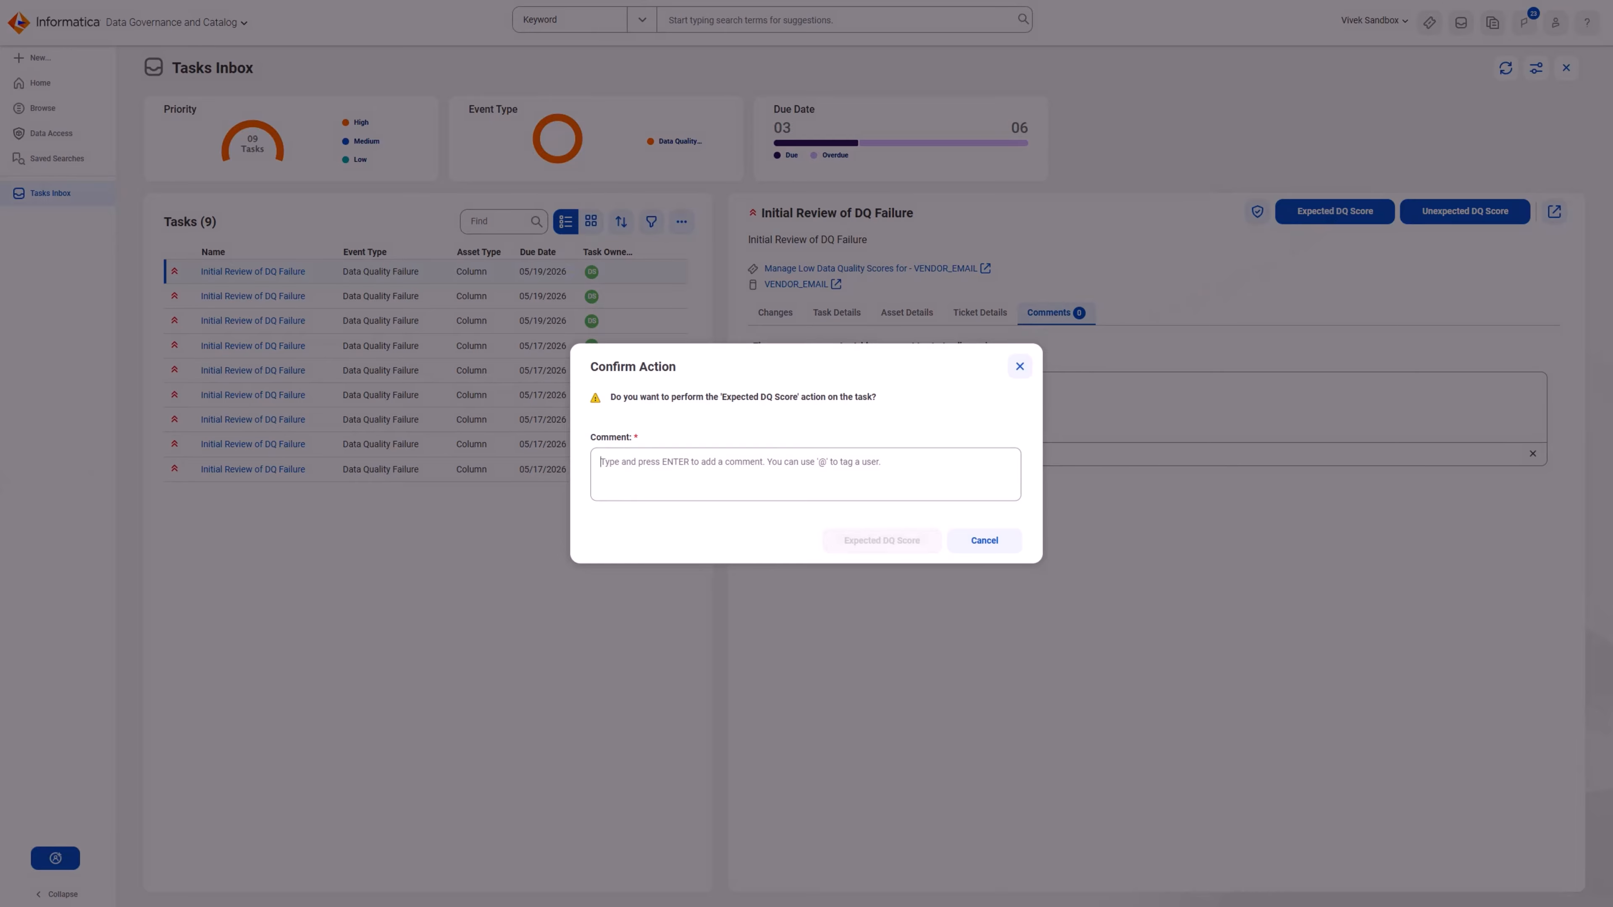
left_click(893, 469)
key("ctrl+v")
left_click(882, 543)
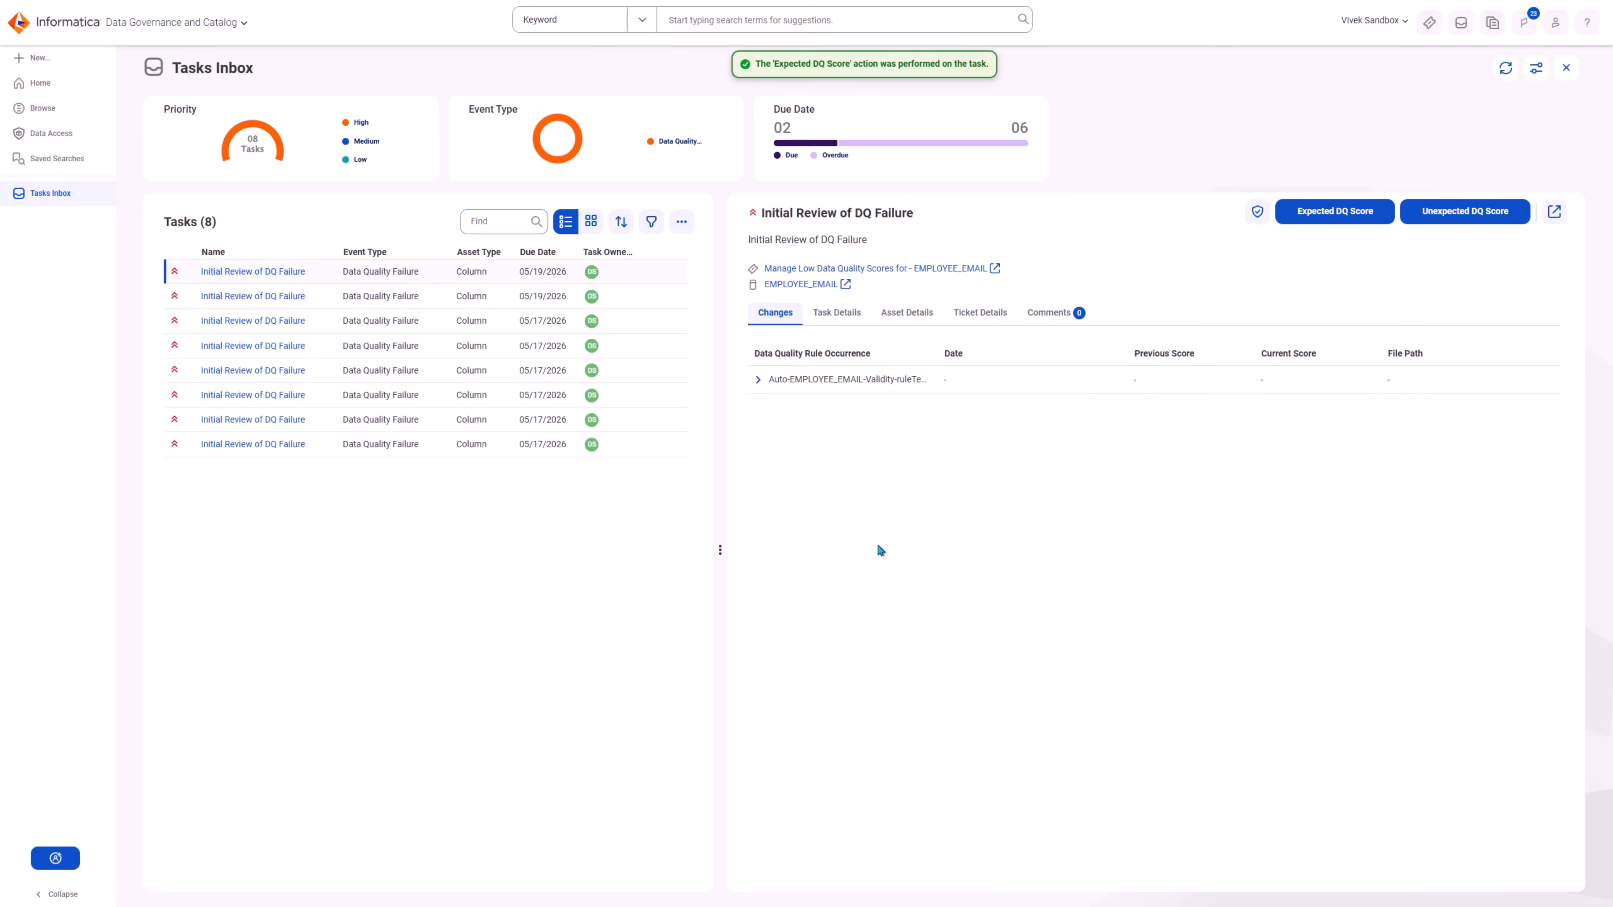
Step: Complete the EMPLOYEE_EMAIL initial review task as Unexpected DQ Score with the comment "Unexpected drop in DQ score. Please review and identify the RCA."
left_click(1457, 216)
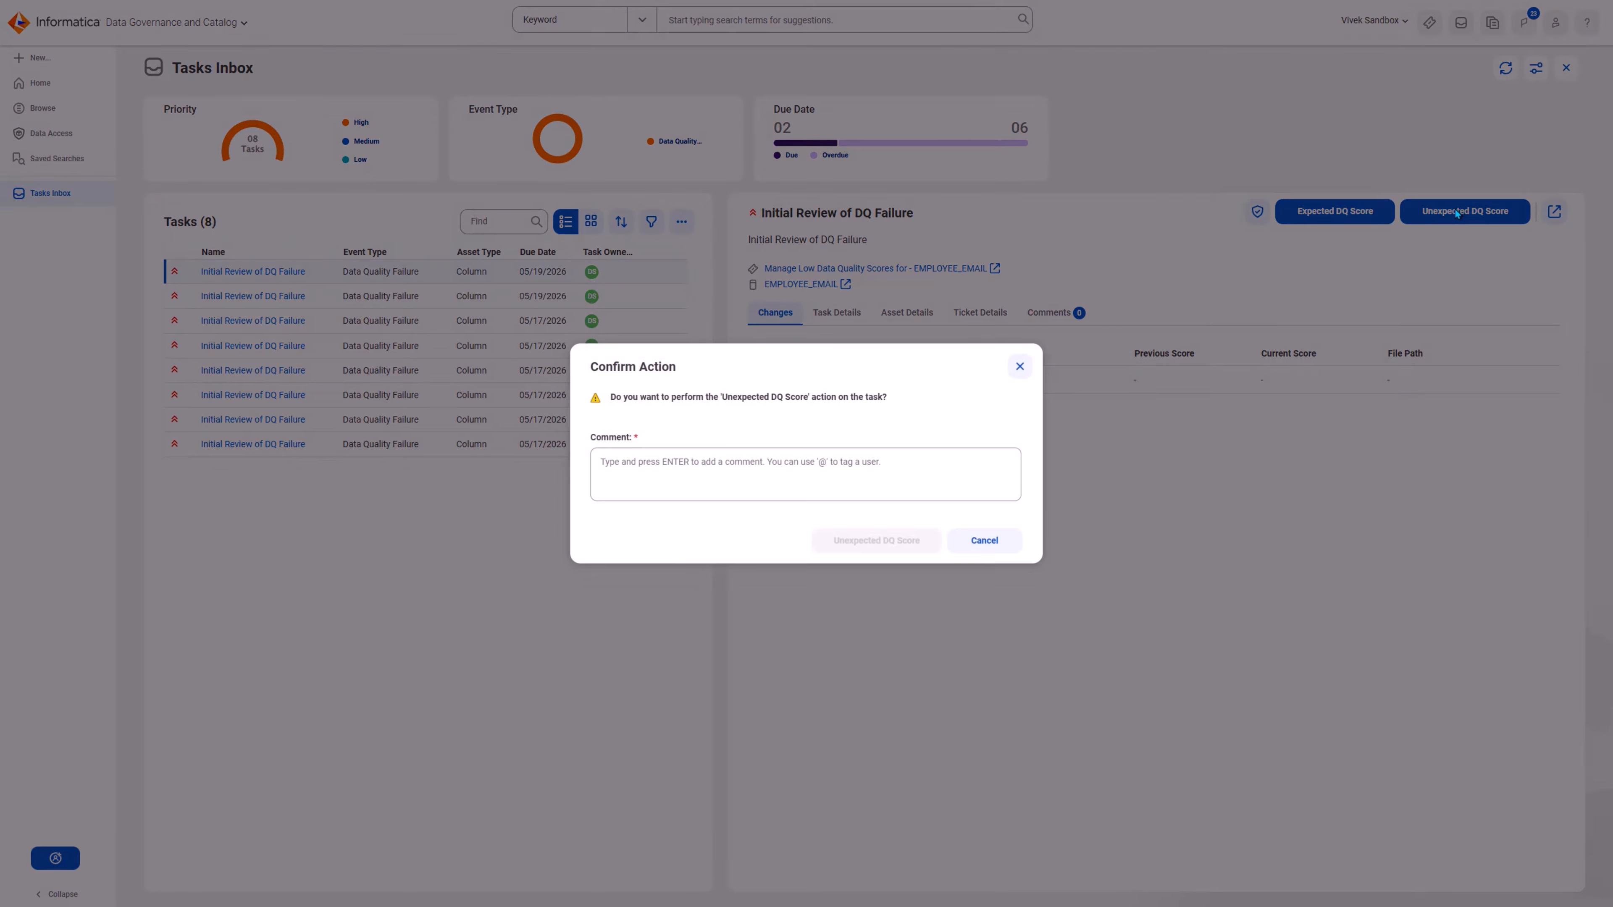
left_click(926, 462)
key("ctrl+v")
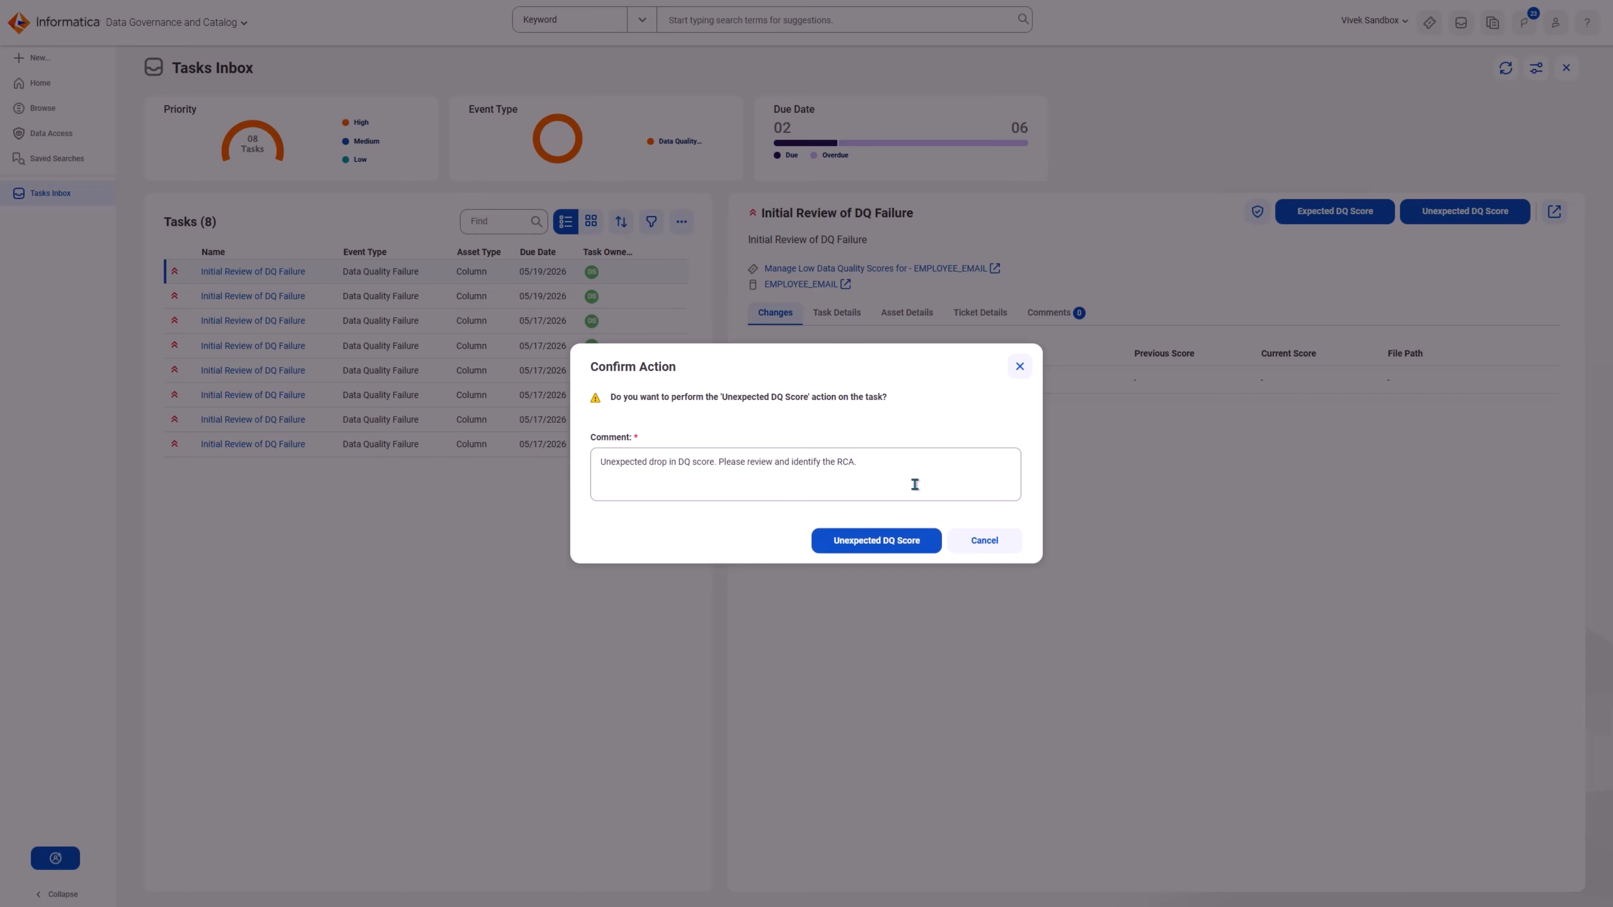
left_click(875, 541)
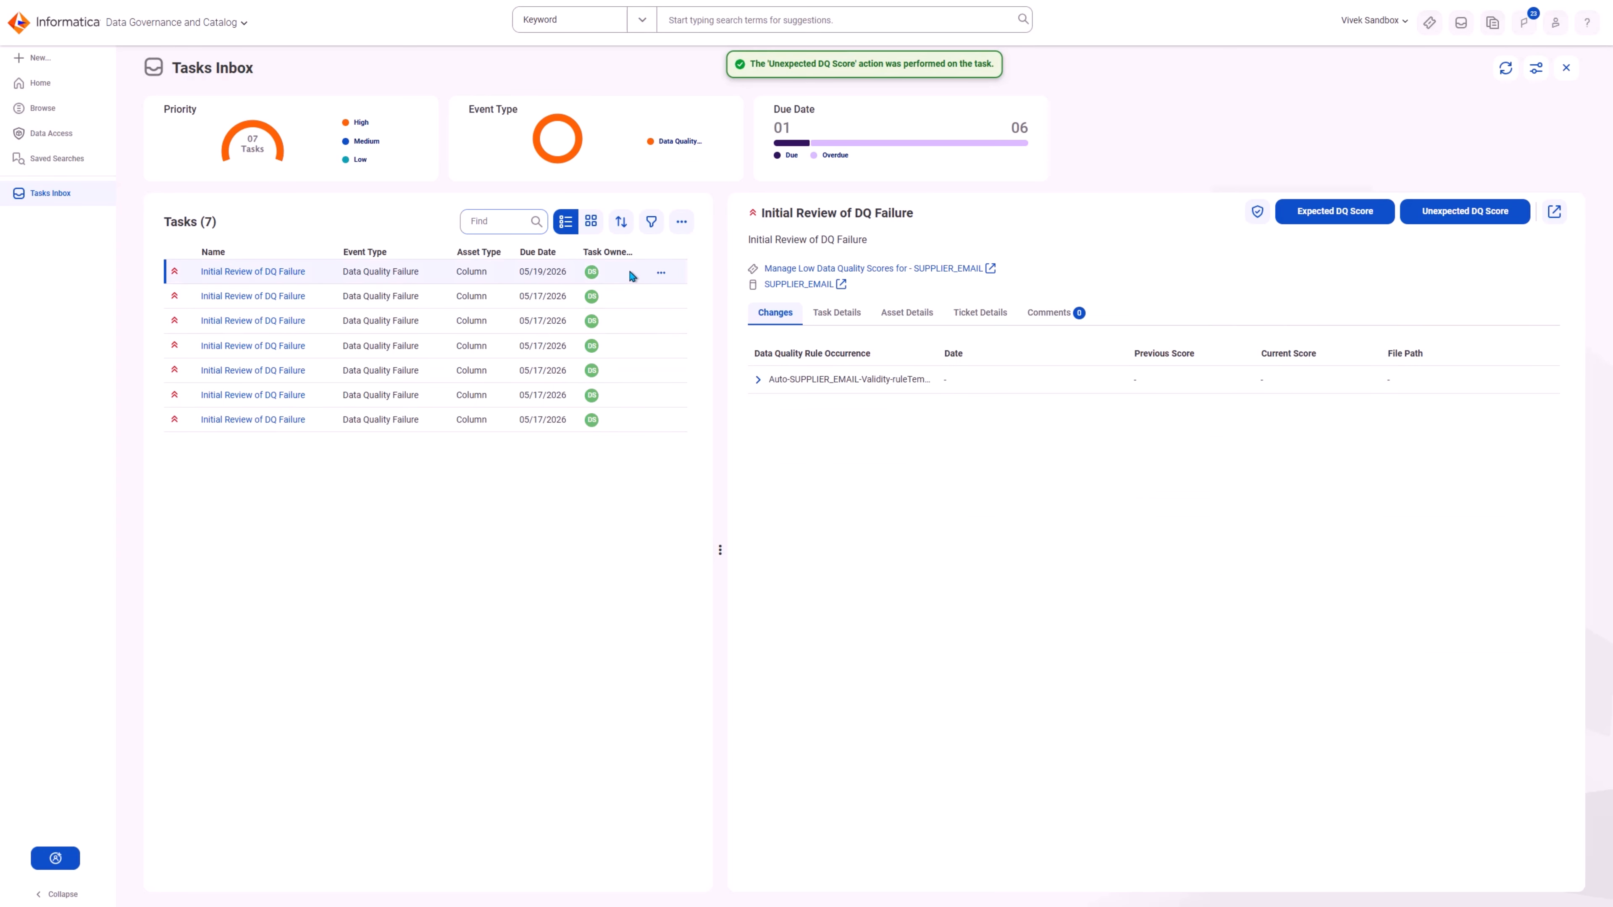
Step: Complete the SUPPLIER_EMAIL review task as Expected DQ Score with the comment "Legacy system - expected DQ score. No action required. Closing the loop."
left_click(1359, 217)
left_click(826, 473)
key("ctrl+v")
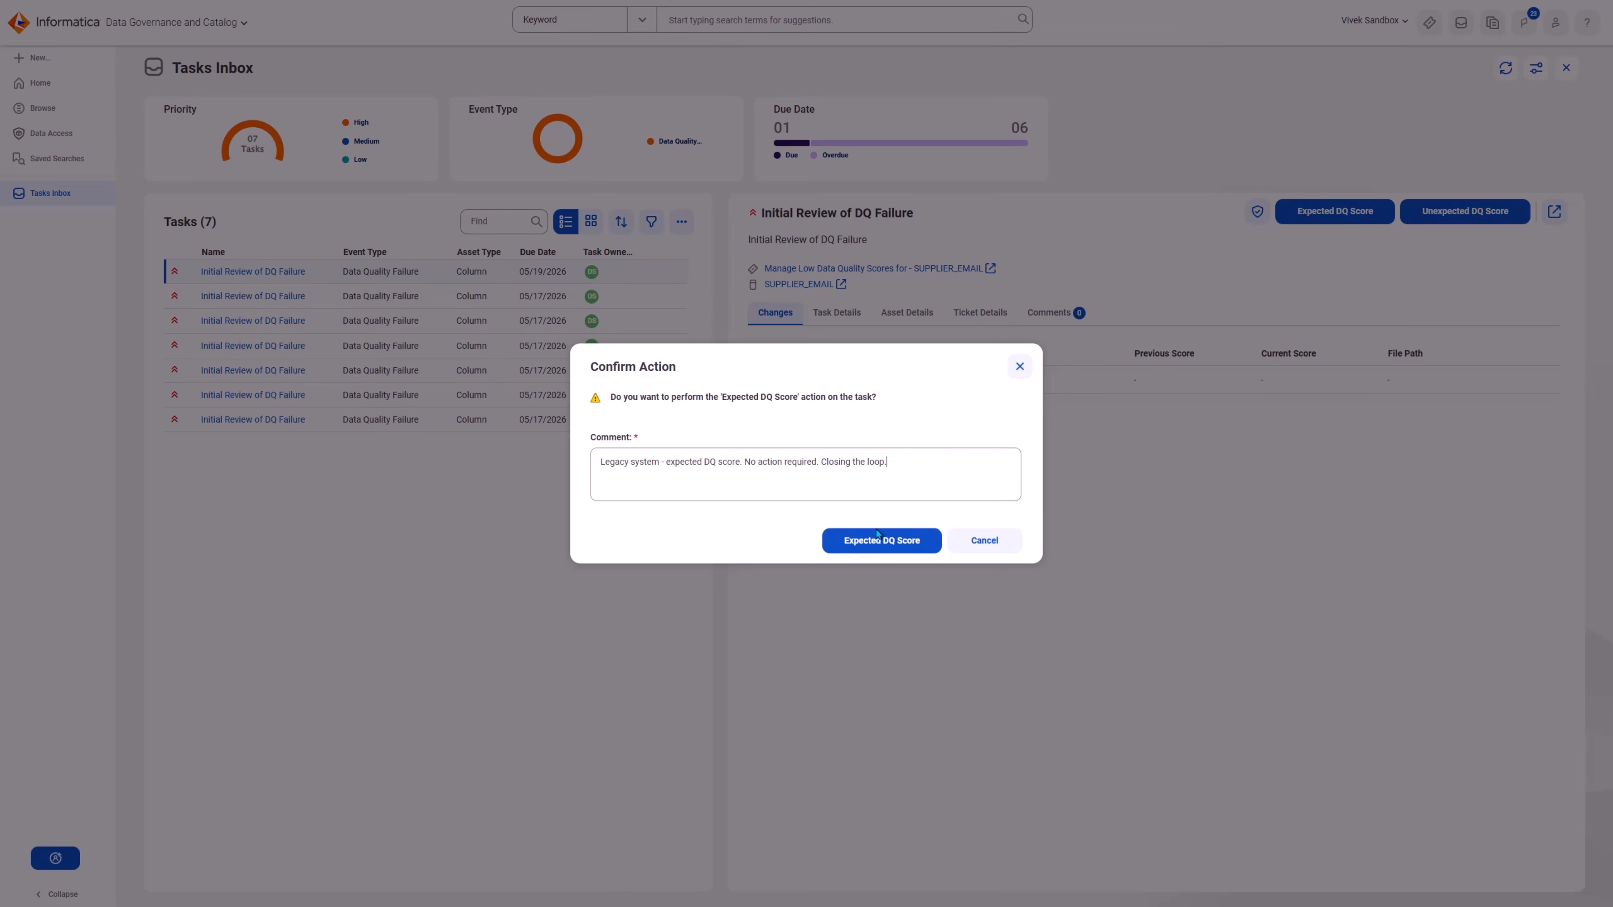
left_click(880, 540)
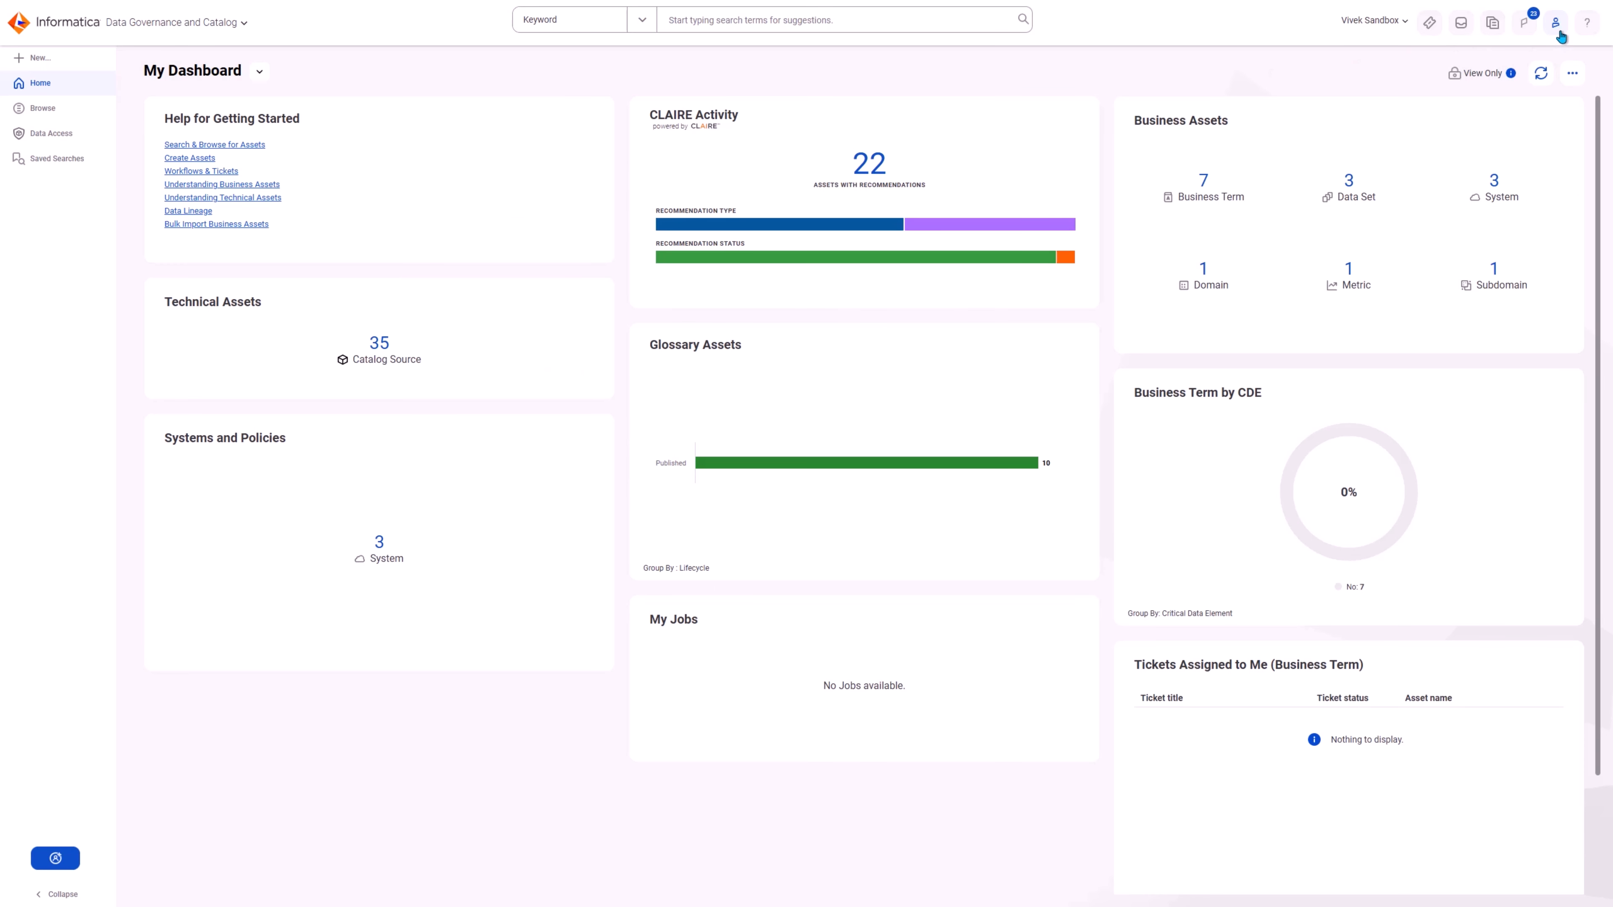
Step: As Governance SME, complete the EMPLOYEE_EMAIL root cause task as Work on Fix, commenting on the staging-layer load interruption and deployed fix and tagging Data Steward
left_click(1560, 33)
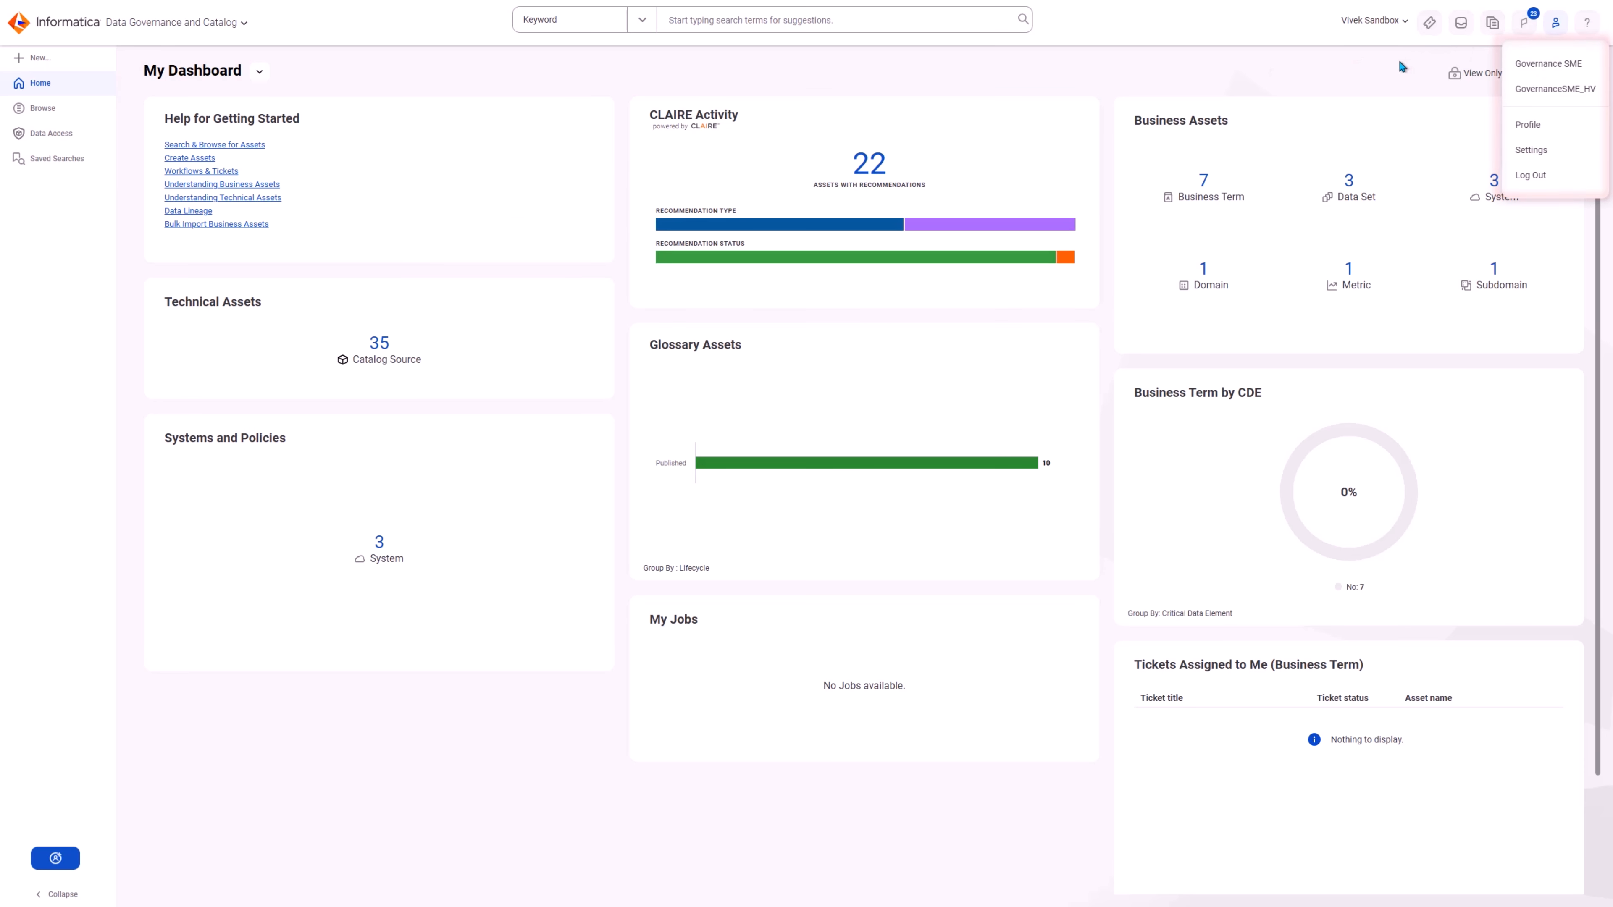
left_click(1461, 24)
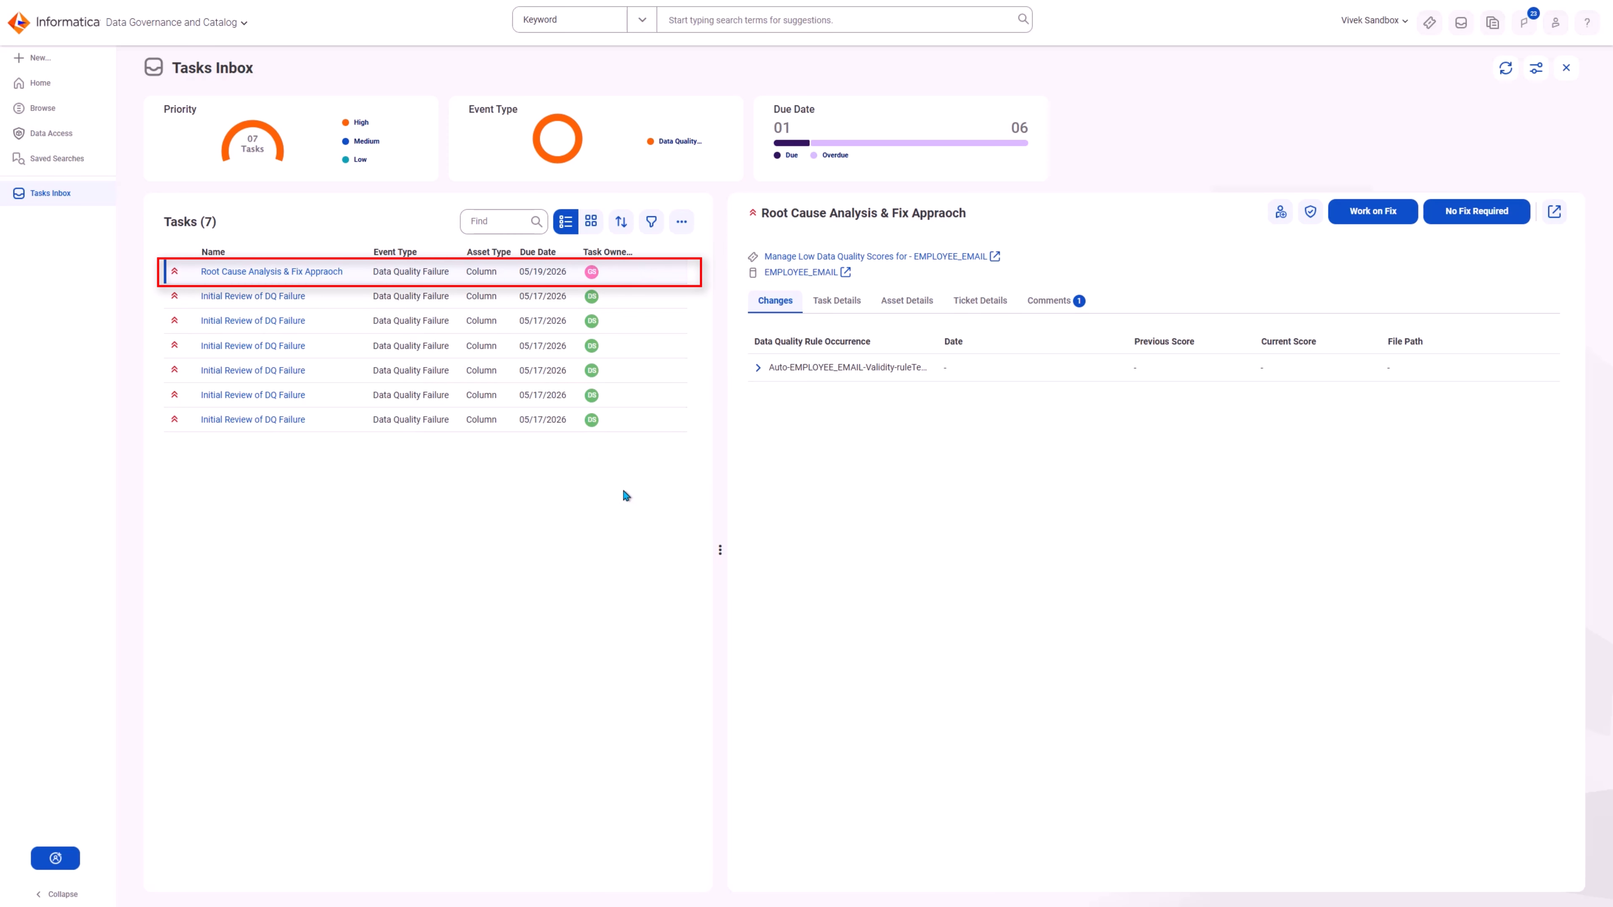
left_click(1365, 220)
left_click(841, 462)
key("ctrl+v")
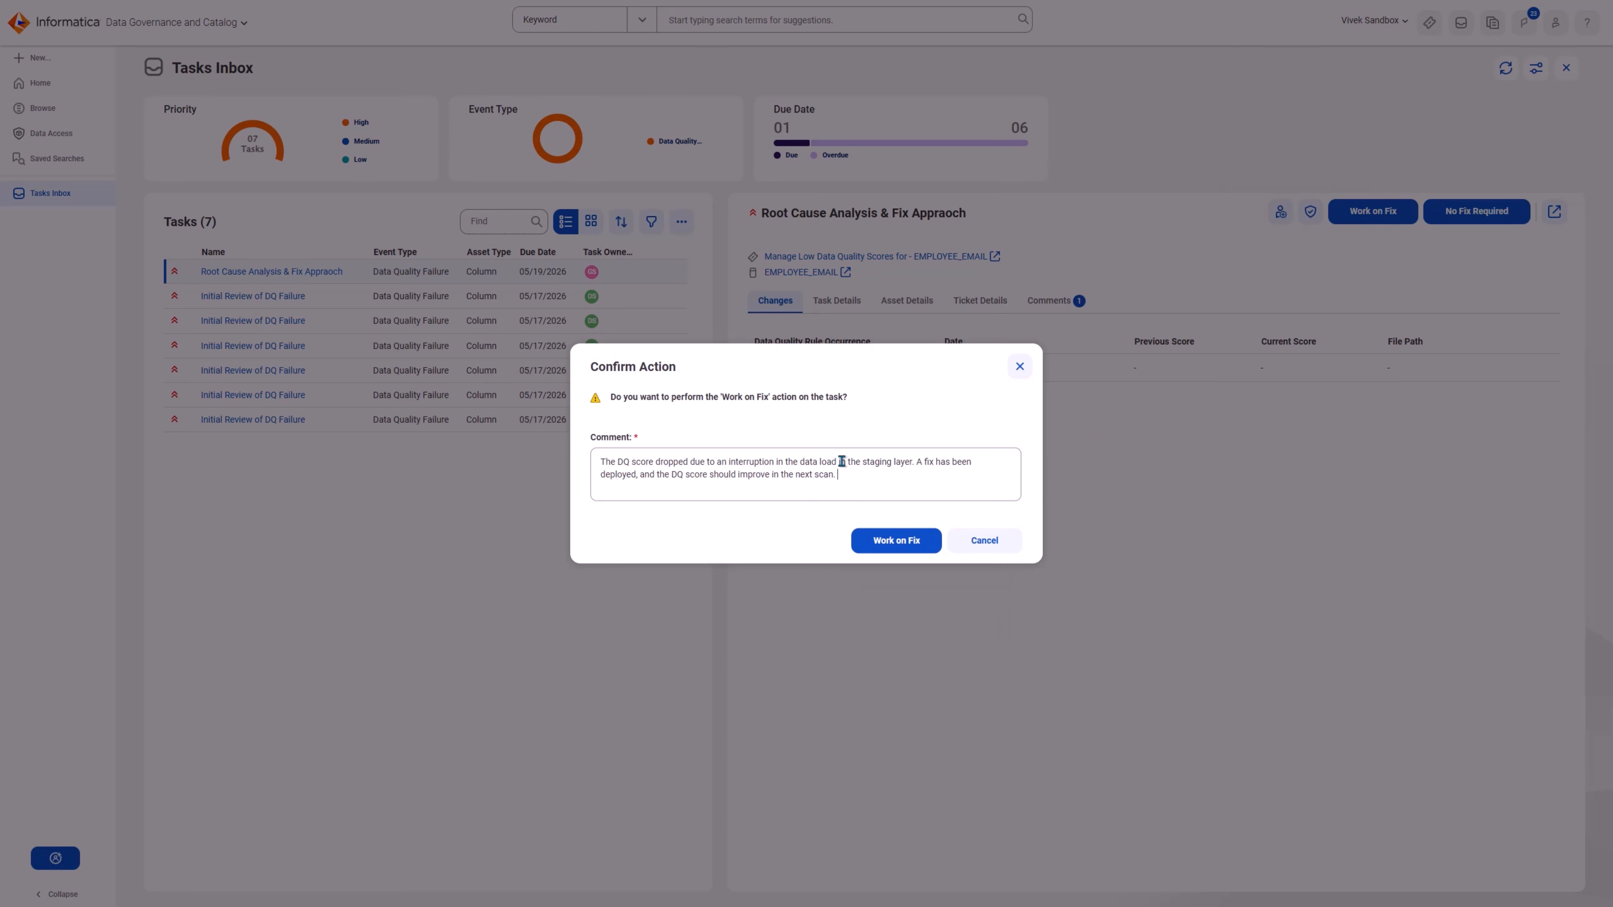
type("@data")
left_click(906, 497)
left_click(895, 541)
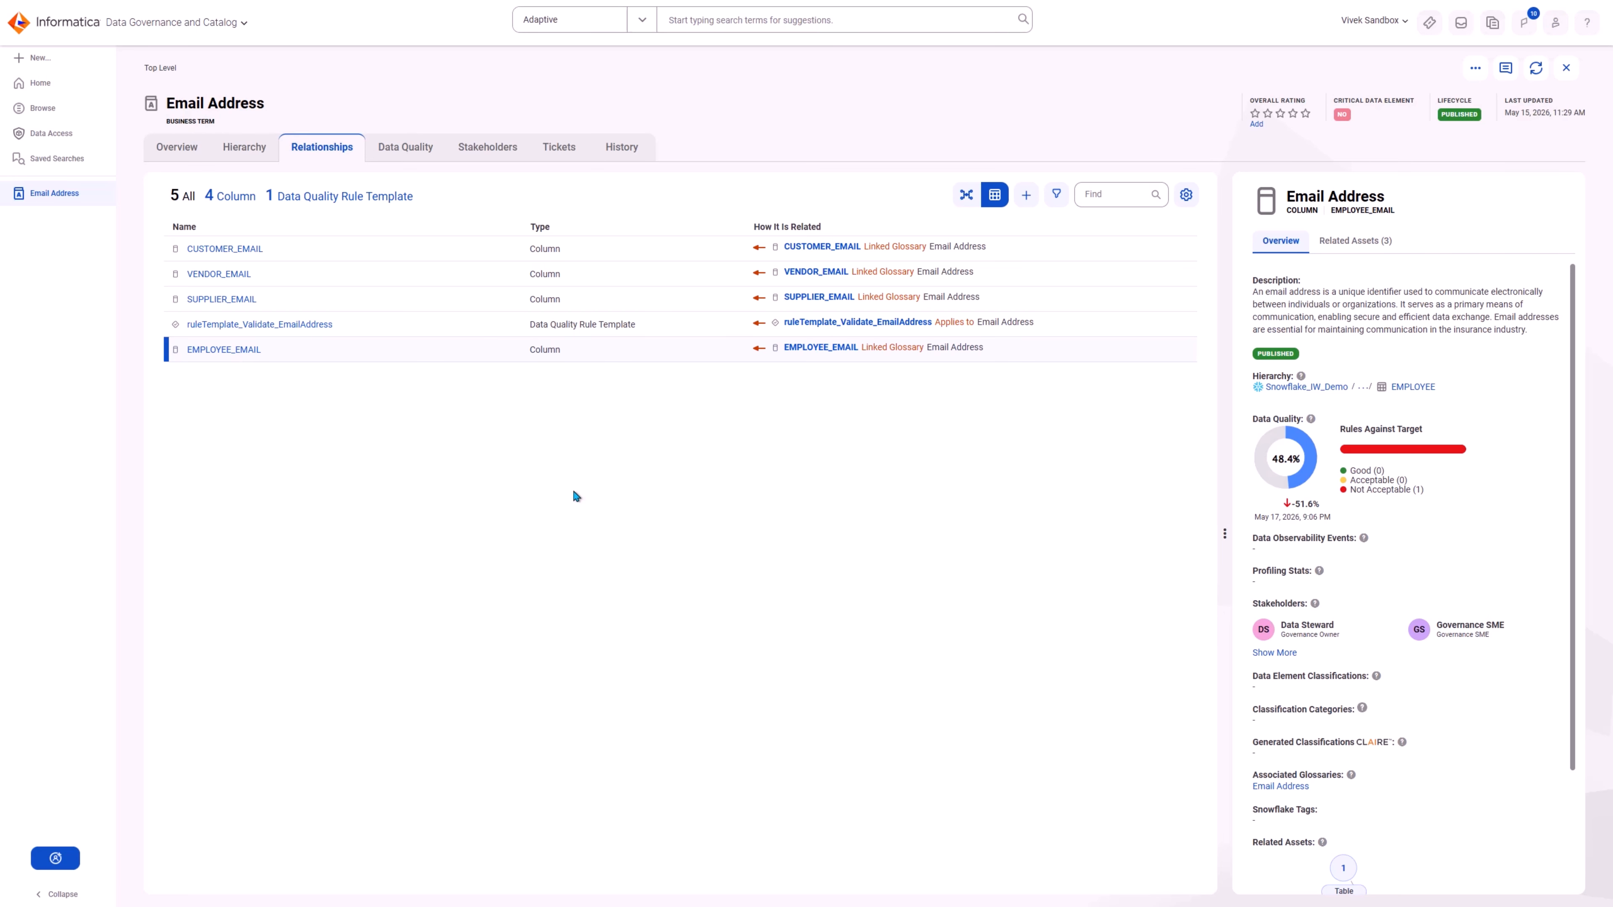
Step: Open the data quality failure ticket of the EMPLOYEE_EMAIL column from the Email Address relationships and examine its workflow timeline
left_click(244, 352)
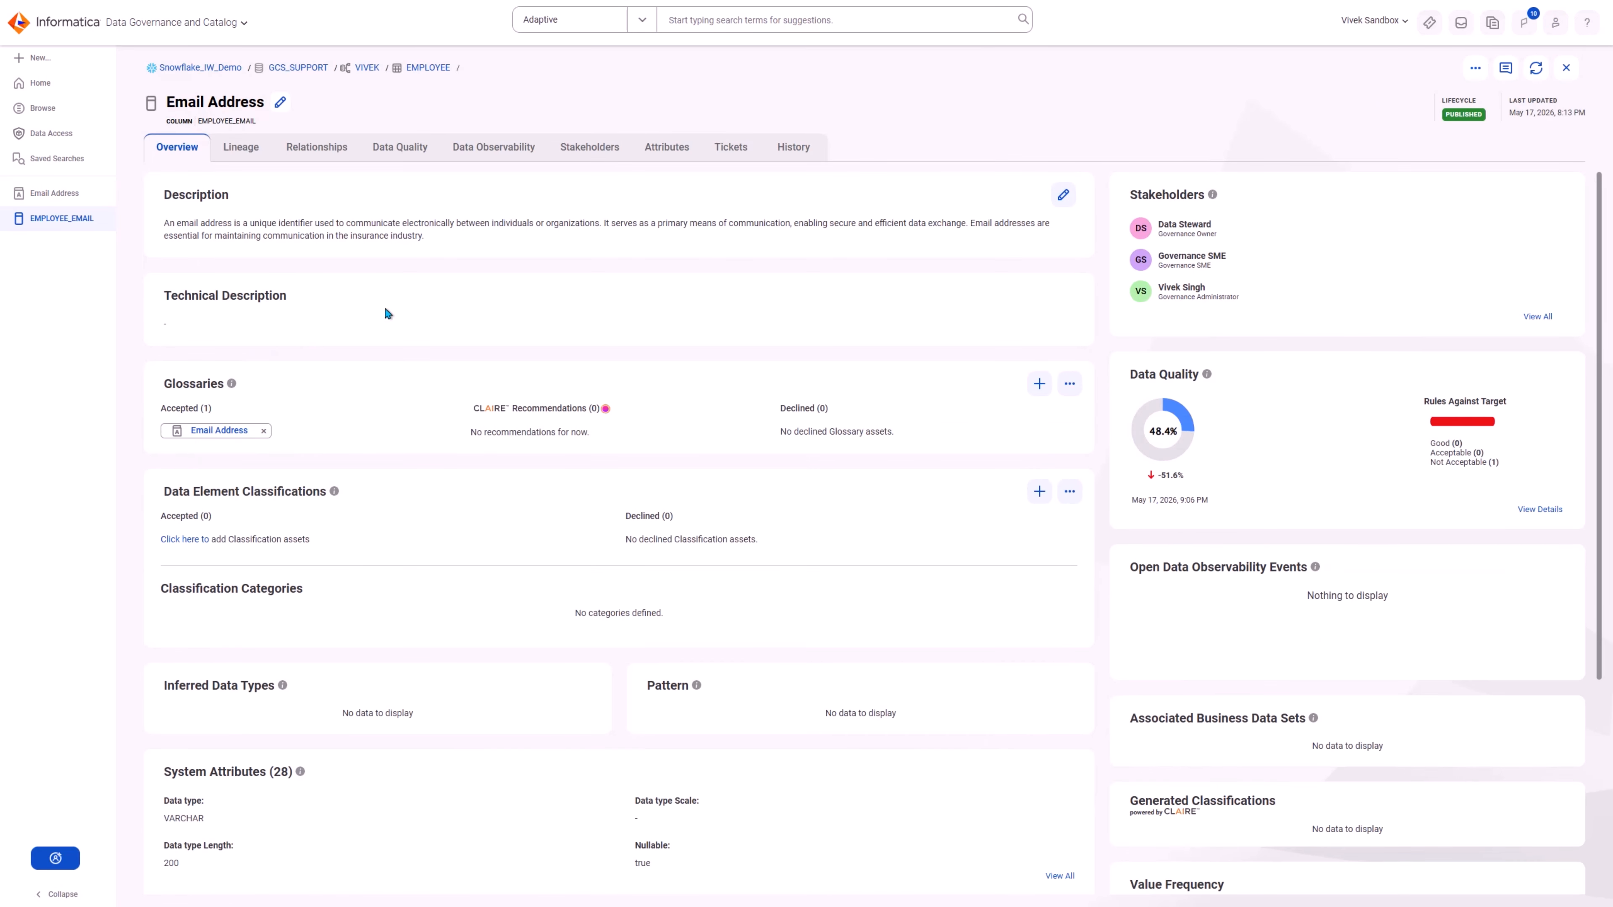
left_click(731, 148)
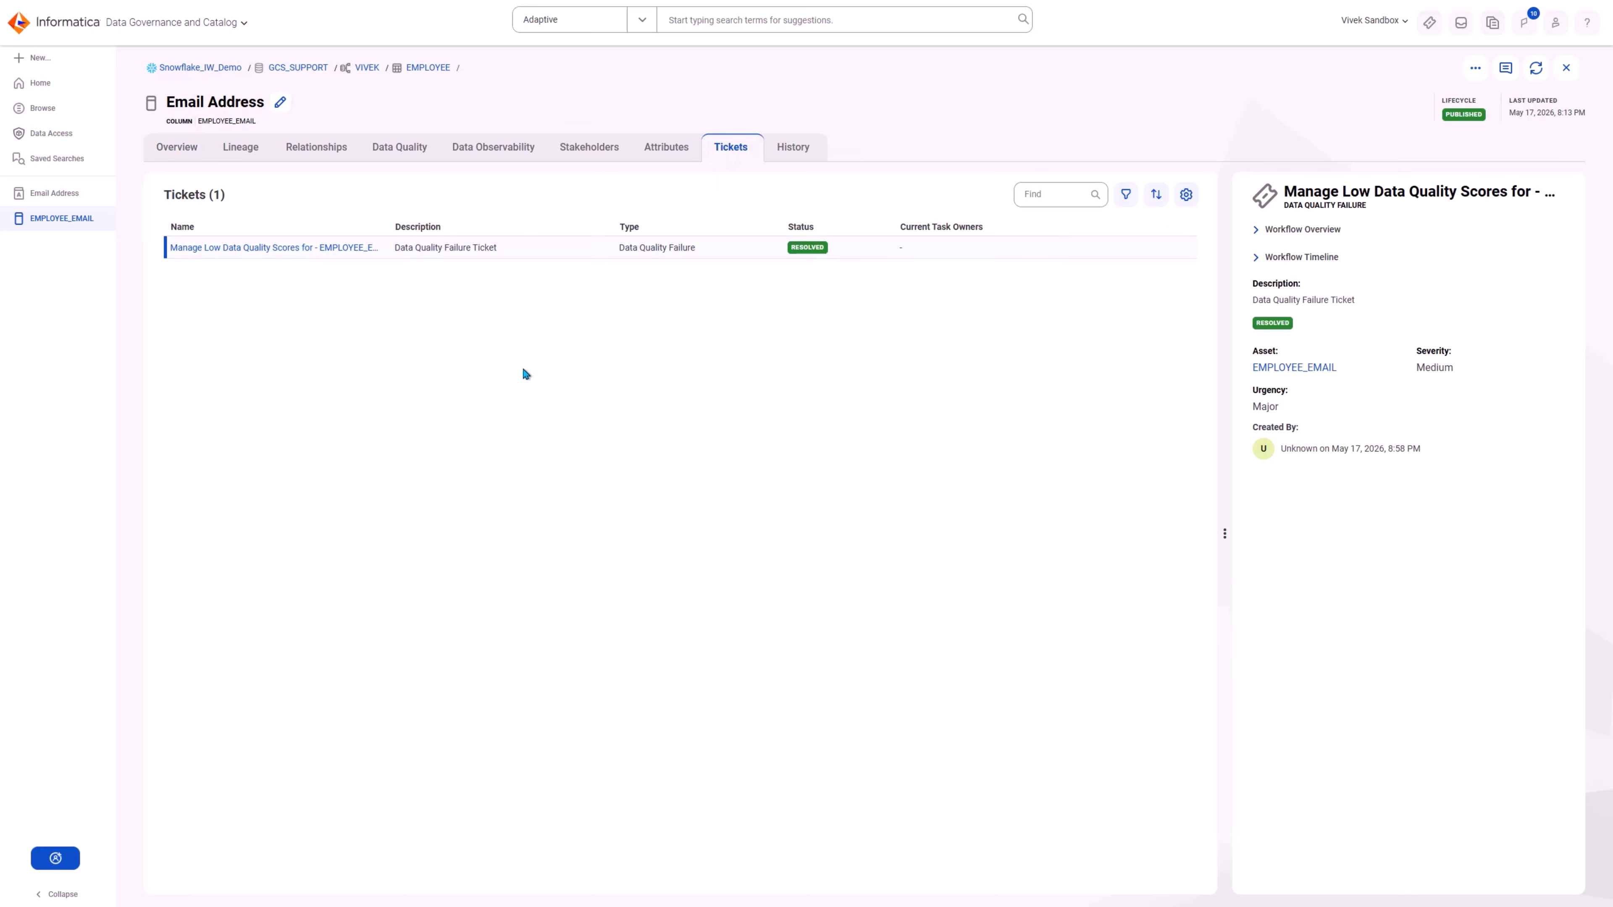
left_click(359, 249)
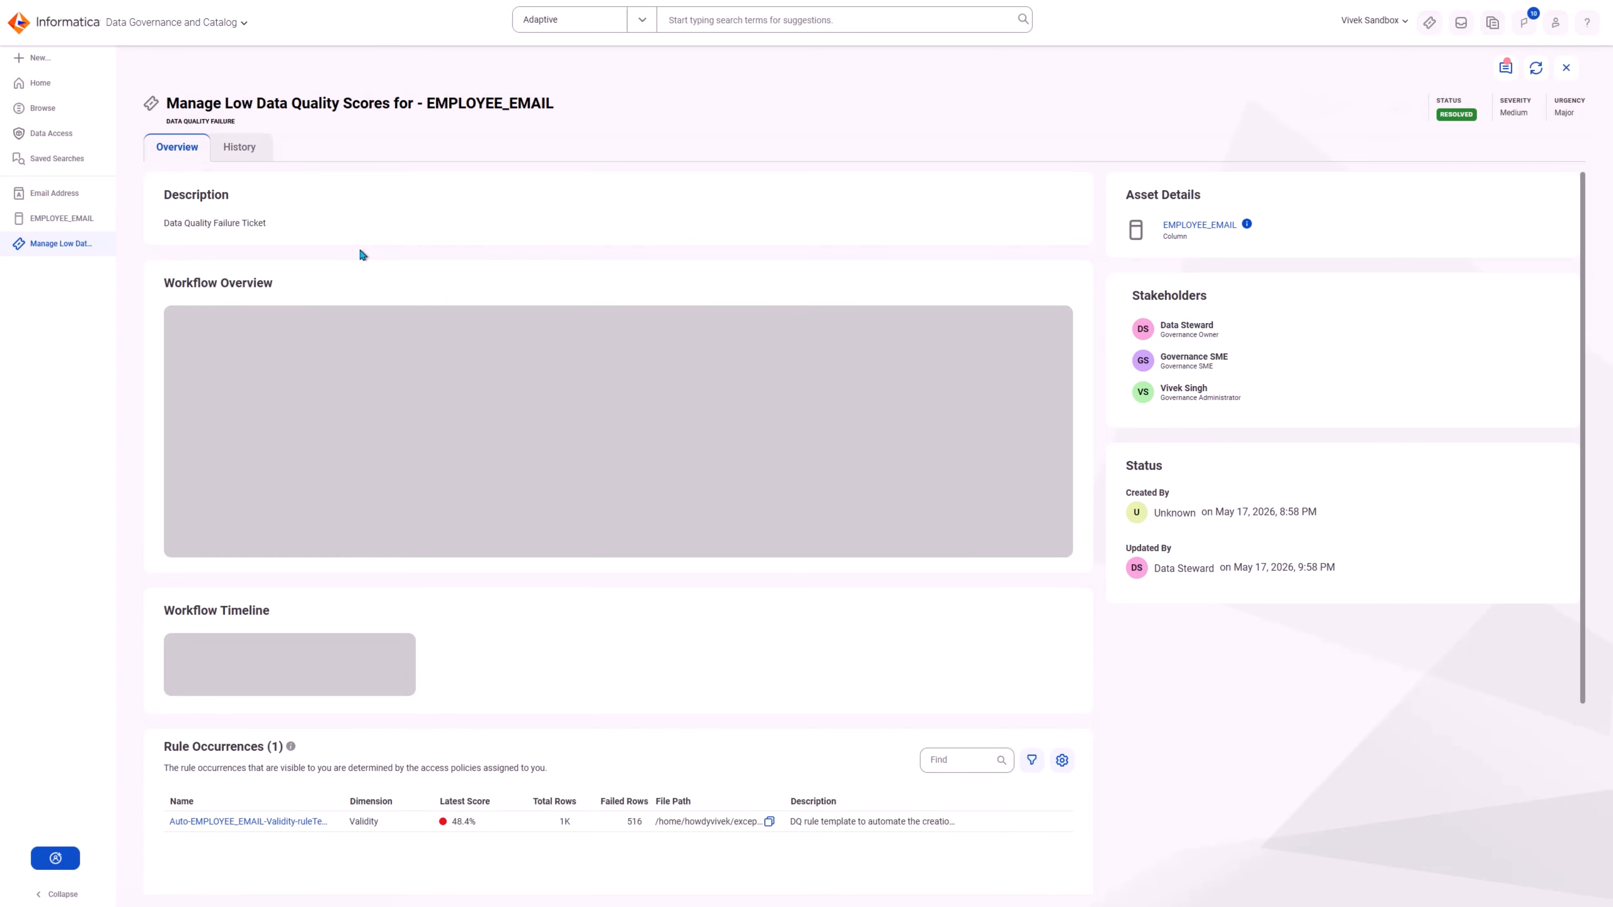
scroll(1095, 380, "down", 3)
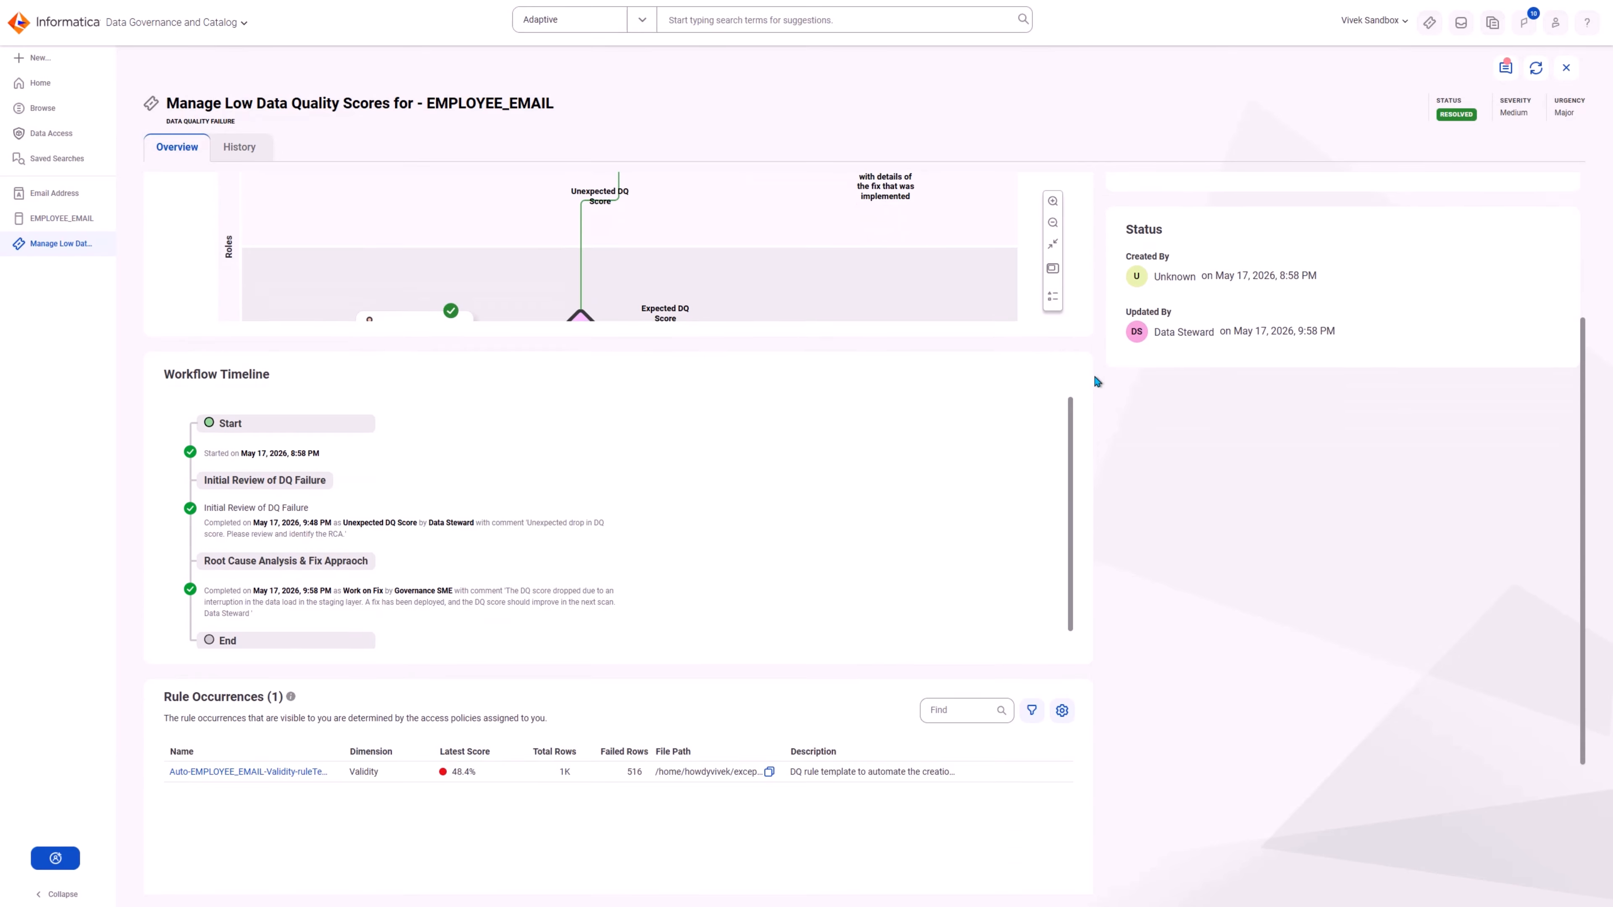